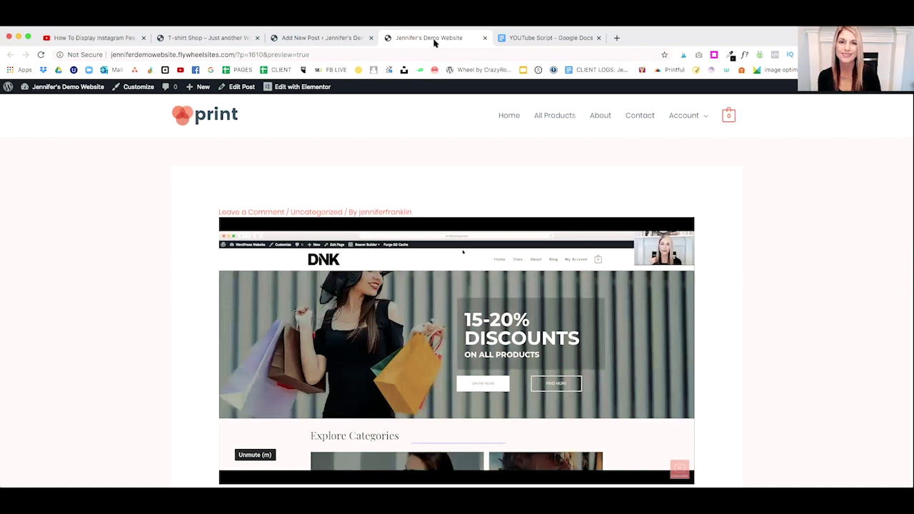
Leave the demo post preview with its autoplaying video and bring up the YouTube video's page.
left_click(76, 37)
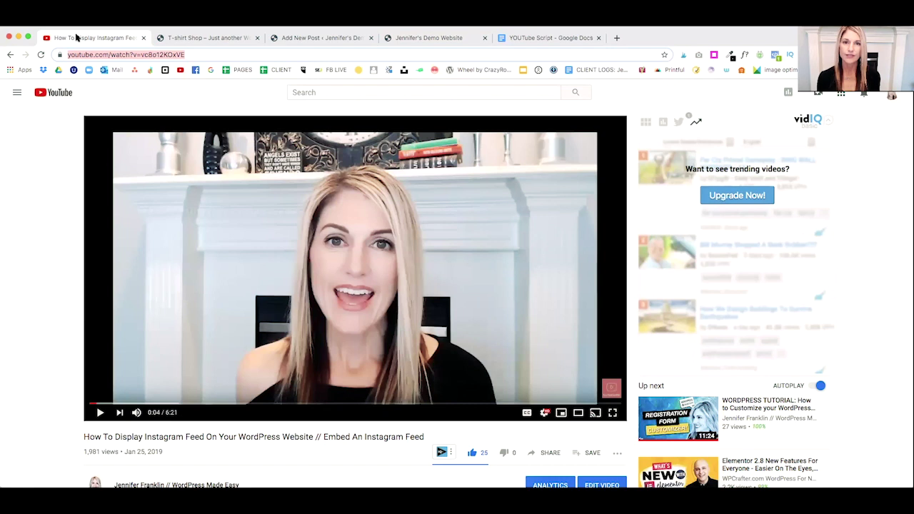
Scroll the YouTube watch page, then show the demo site's 'print' homepage.
left_click(426, 39)
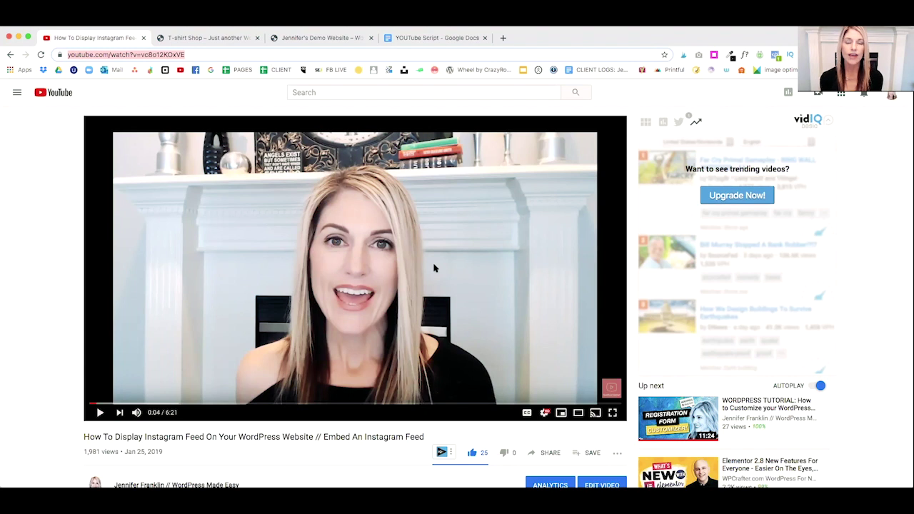
scroll(433, 268, "down", 2)
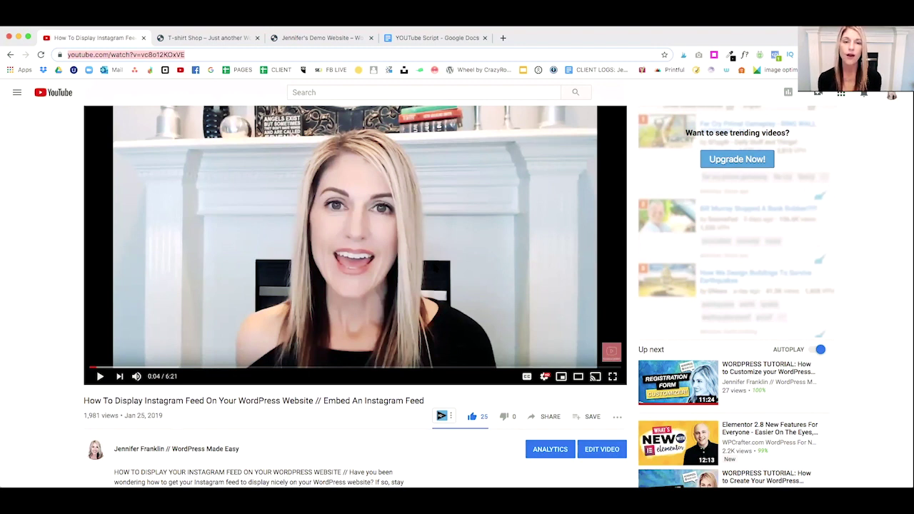
left_click(302, 40)
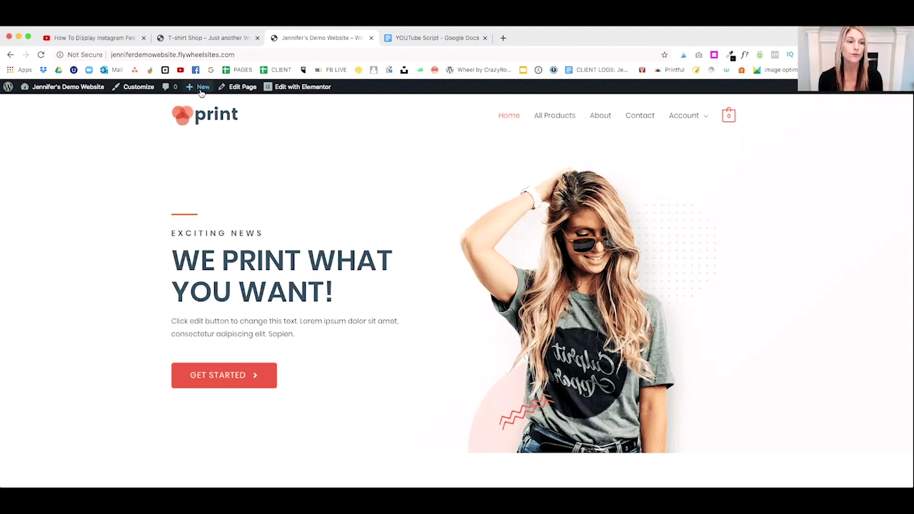
Start a new page from the admin bar titled 'sample video'.
mouse_move(200, 90)
left_click(194, 130)
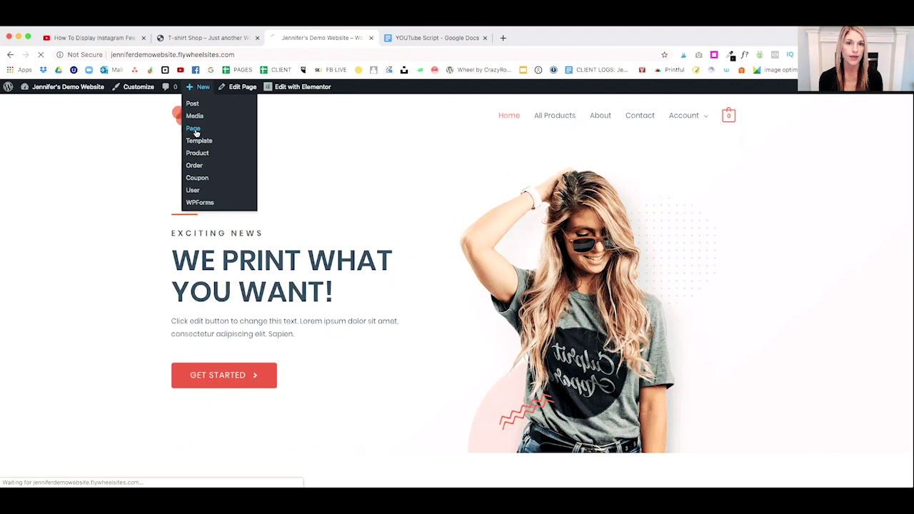
type("sample video")
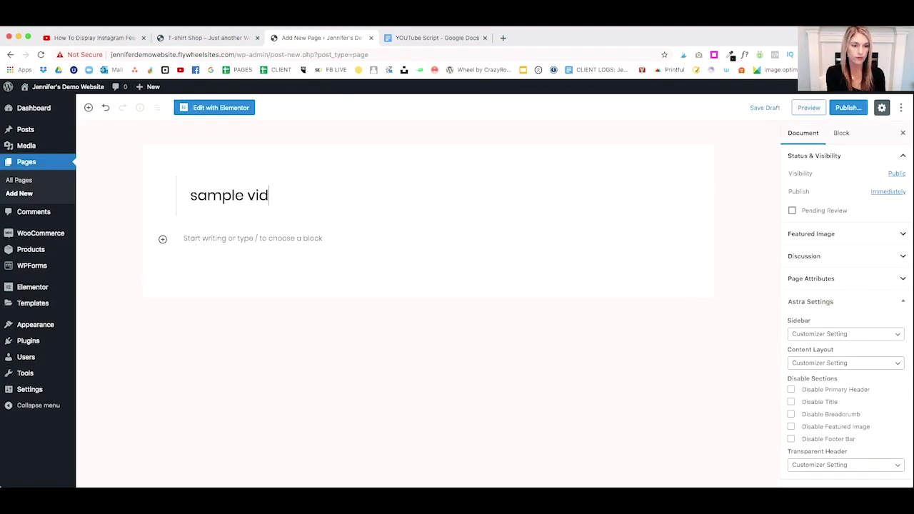
key("Return")
Search the block list for 'html' and insert a Custom HTML block.
left_click(162, 239)
scroll(245, 305, "down", 1)
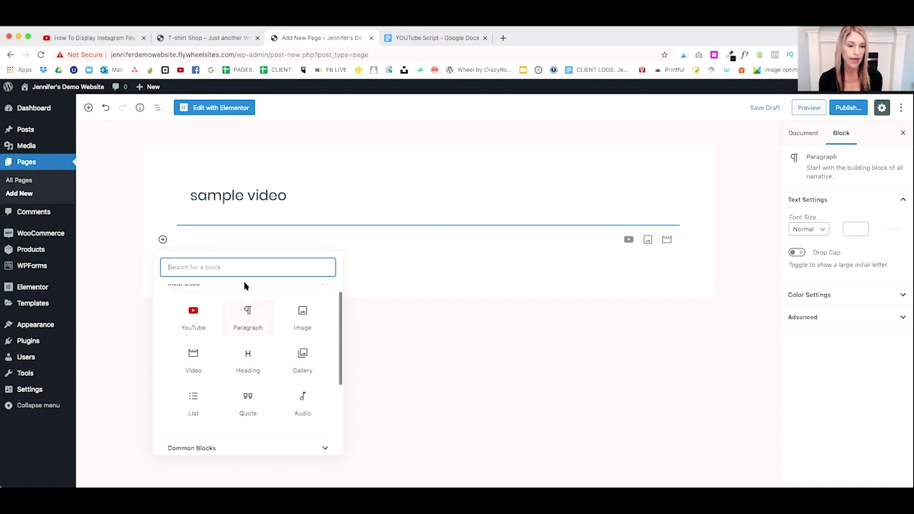
type("html")
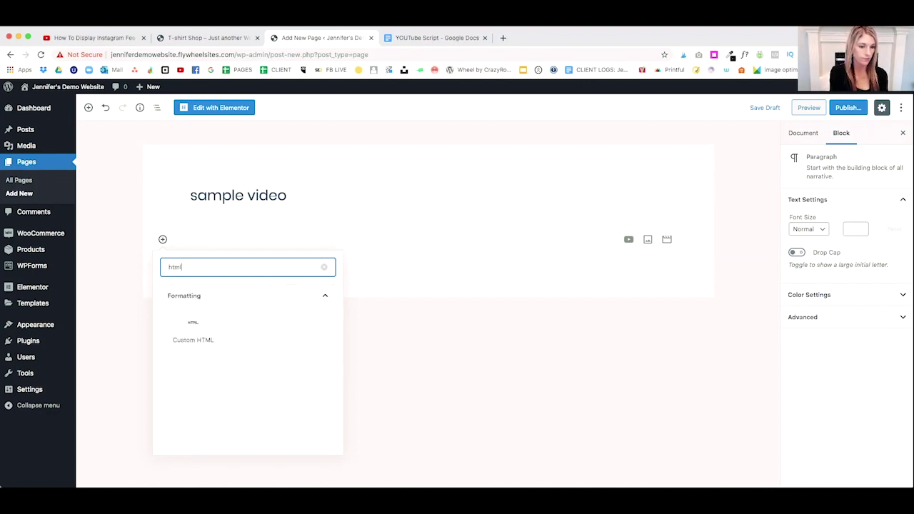
left_click(194, 331)
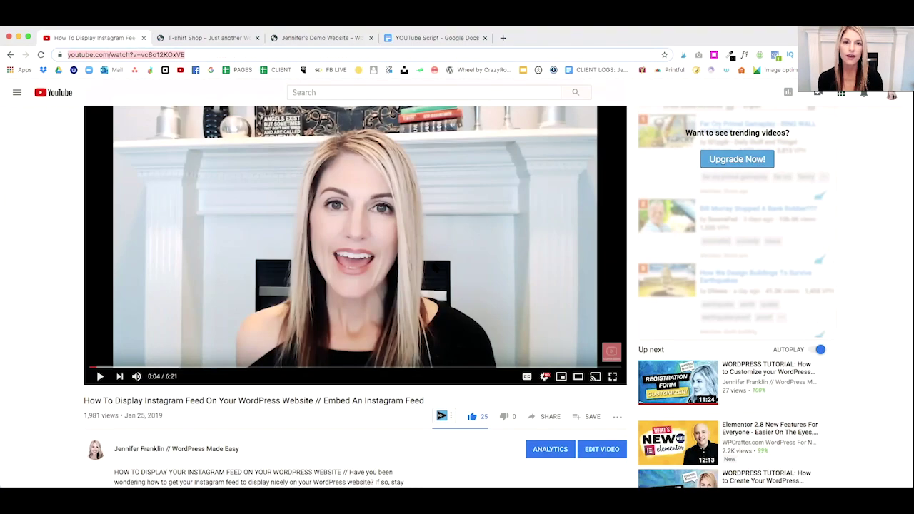
Copy the video's YouTube iframe embed code and paste it into the Custom HTML block.
scroll(441, 312, "down", 3)
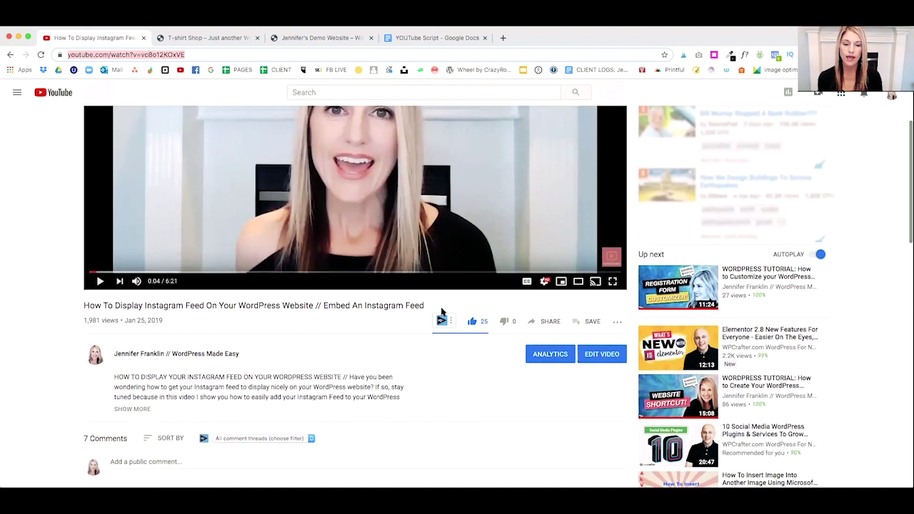
left_click(550, 323)
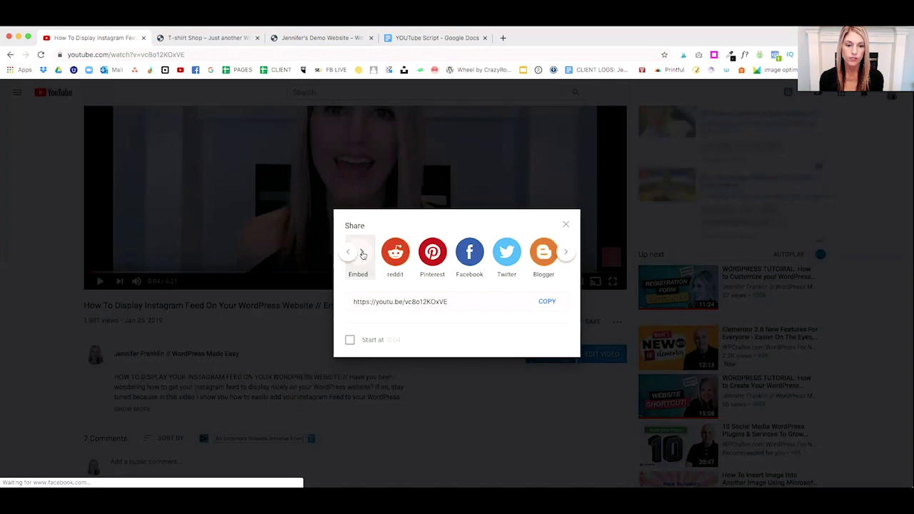
left_click(362, 254)
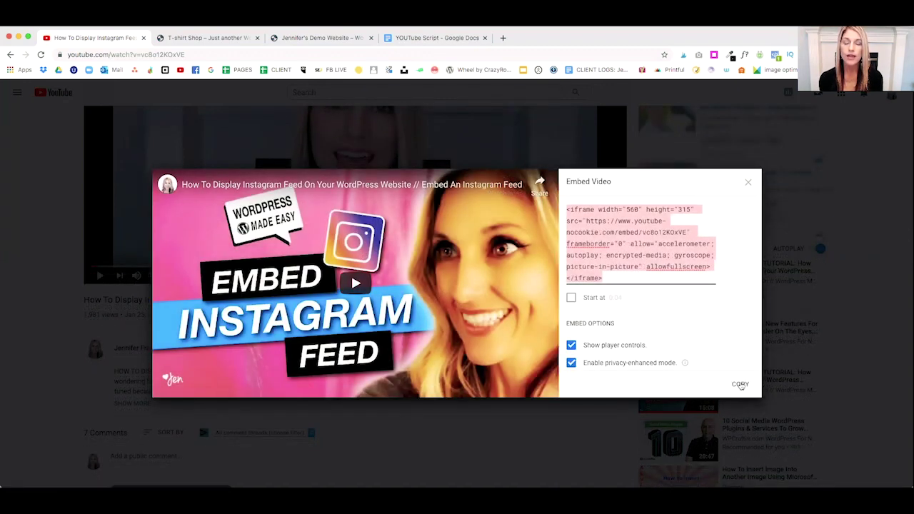
left_click(740, 384)
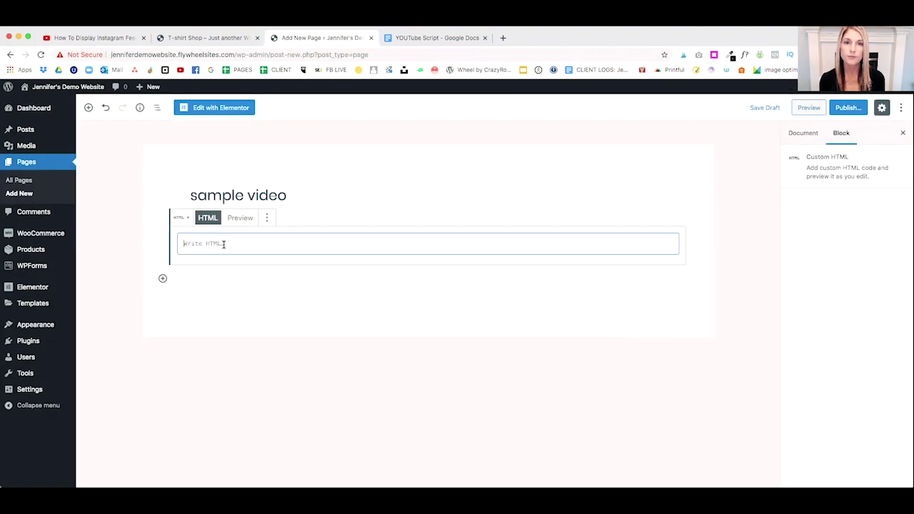
key("super+v")
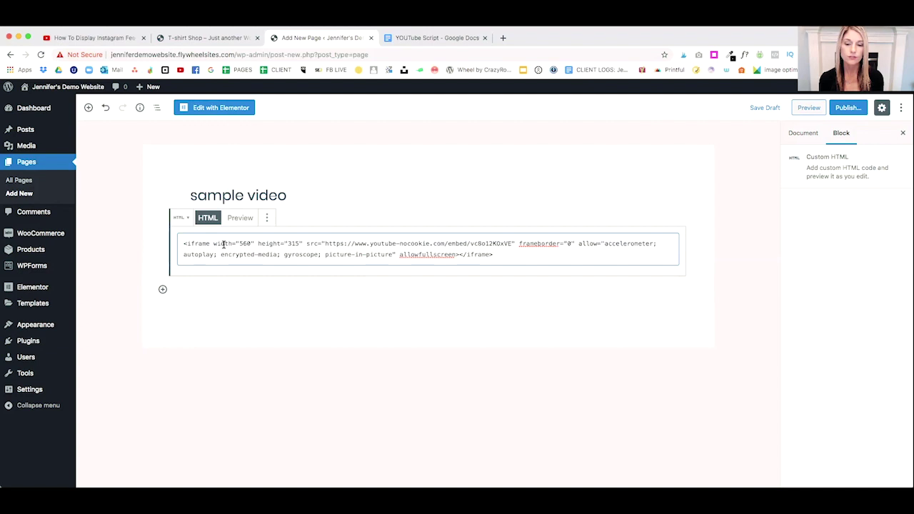
Preview the embed inside the HTML block, then preview the whole 'sample video' page.
left_click(240, 218)
left_click(808, 107)
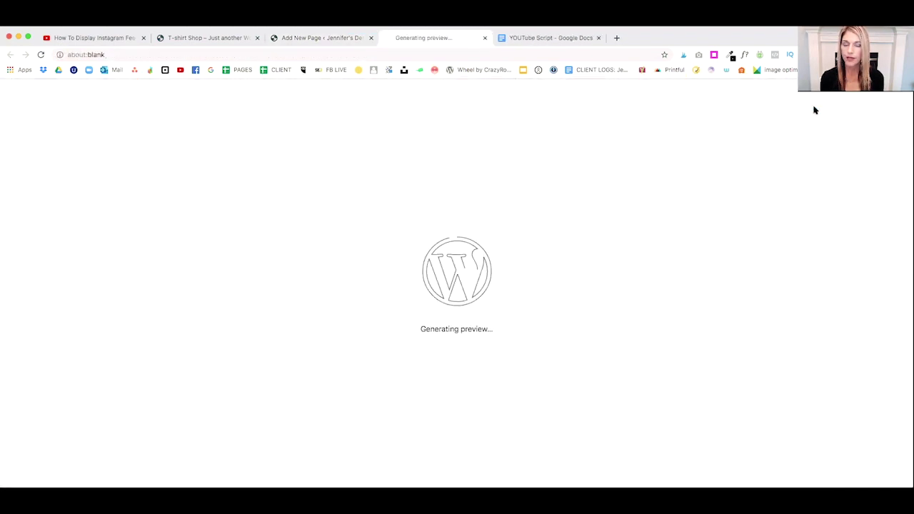
scroll(651, 256, "down", 3)
scroll(661, 257, "up", 2)
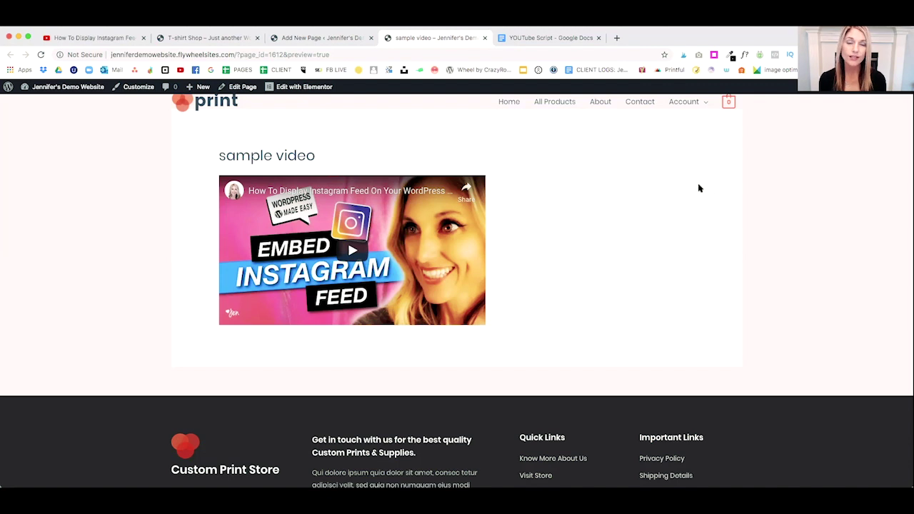
Close YouTube's embed window, copy the video's short share link, and return to the page editor.
left_click(66, 37)
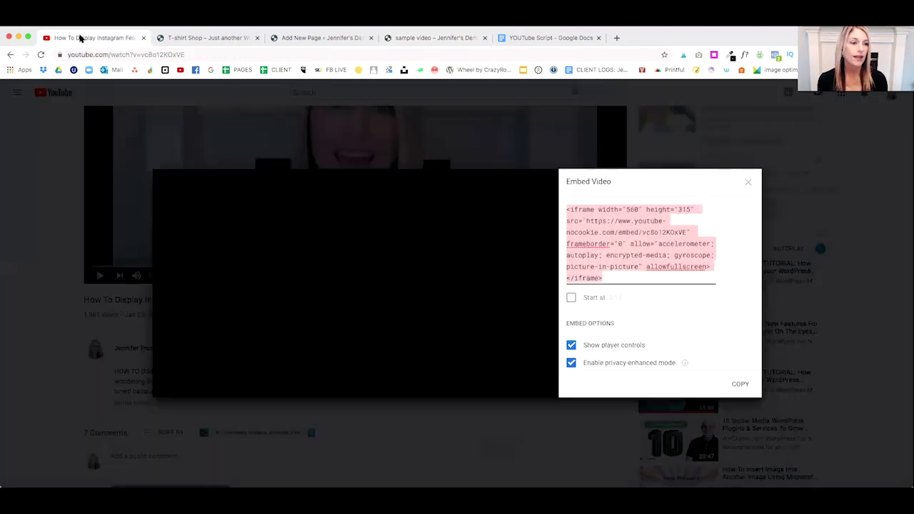
left_click(748, 182)
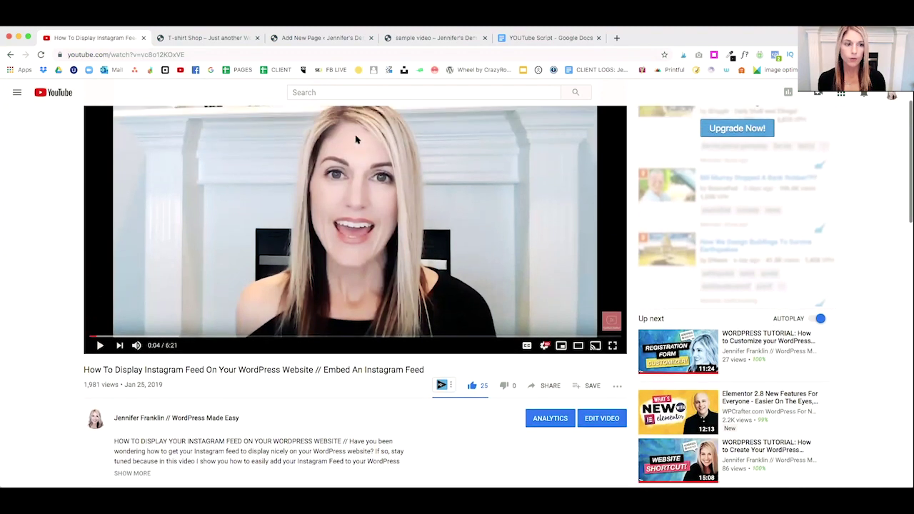
left_click(186, 55)
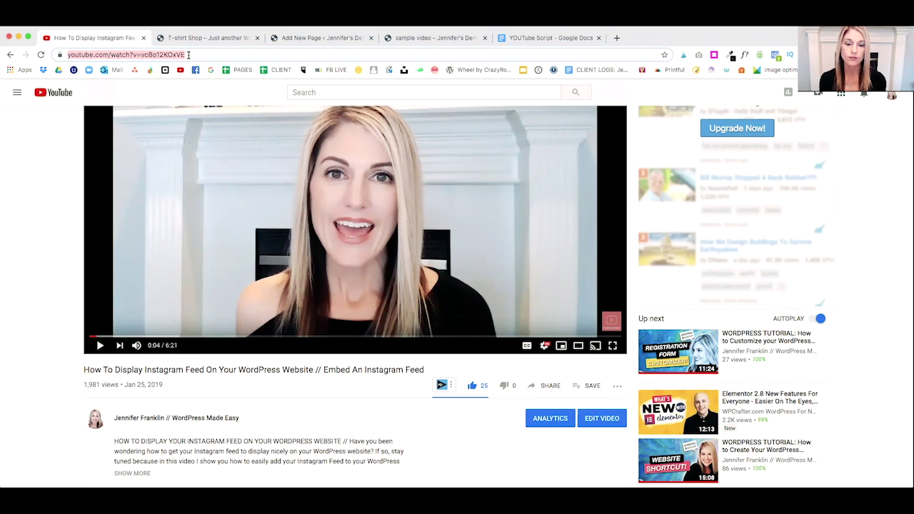
scroll(547, 328, "down", 2)
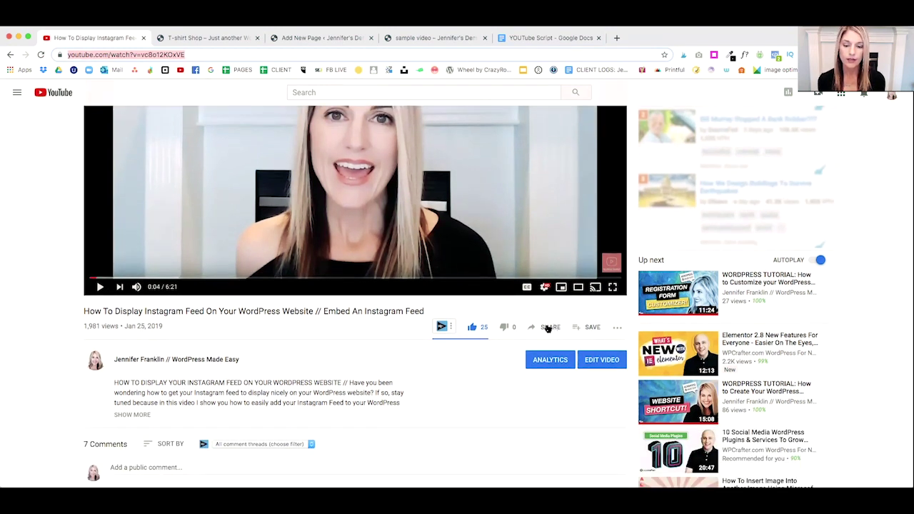
left_click(547, 328)
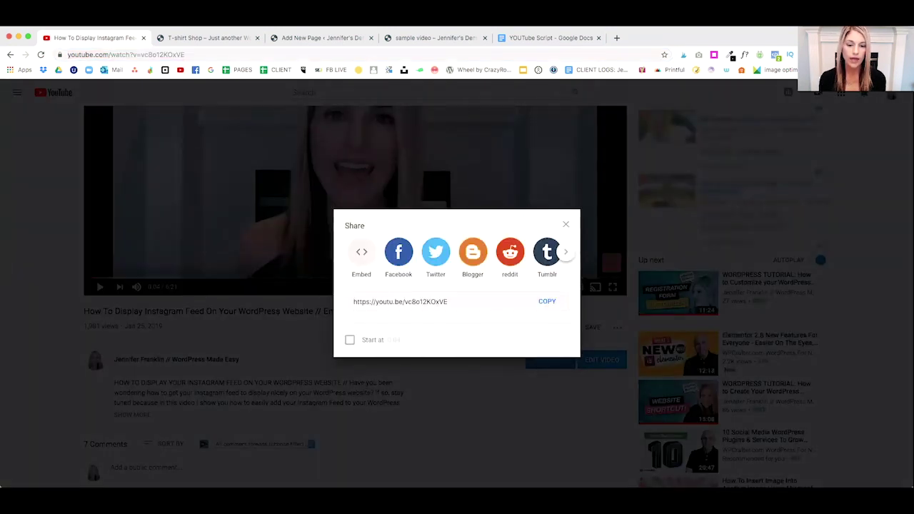
left_click(547, 303)
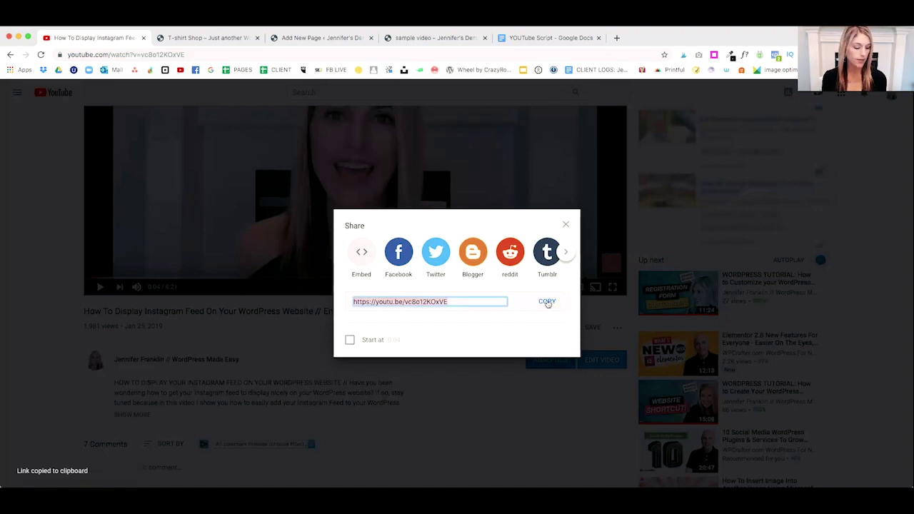
key("Escape")
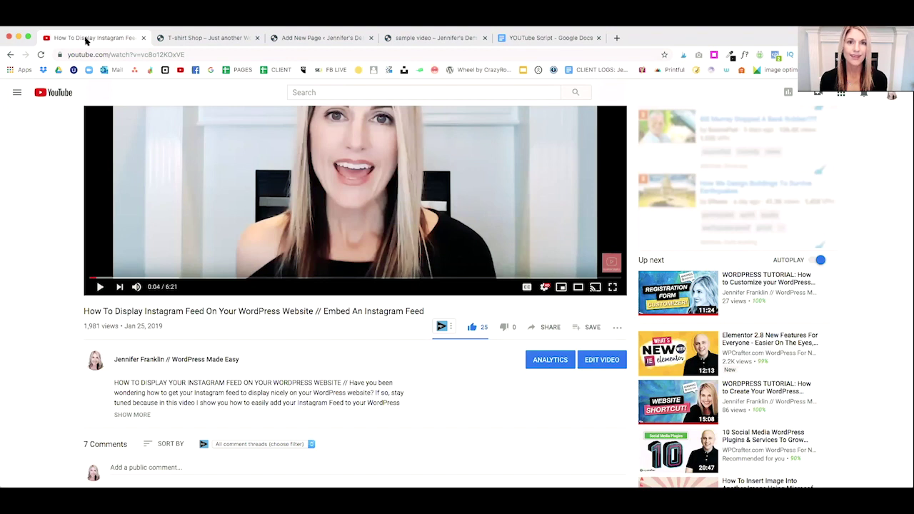
left_click(287, 37)
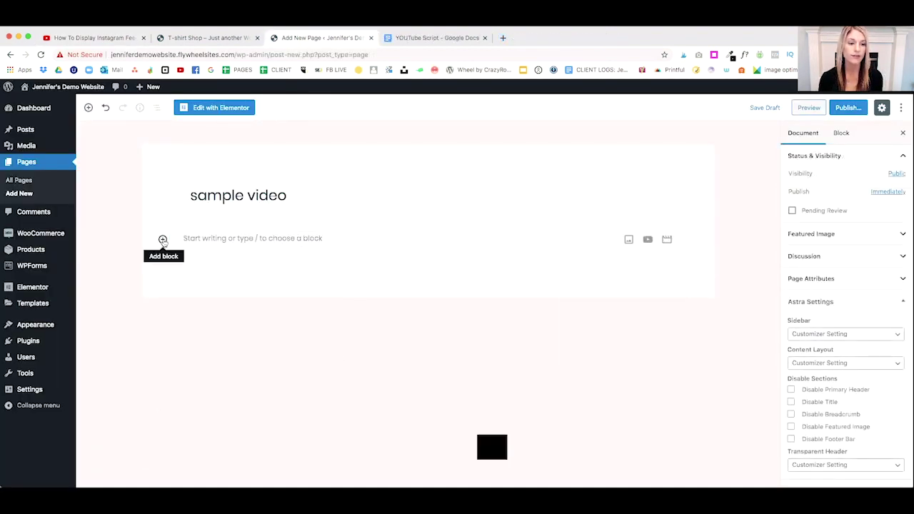
Add a YouTube block to the 'sample video' page and embed the copied share link.
left_click(163, 240)
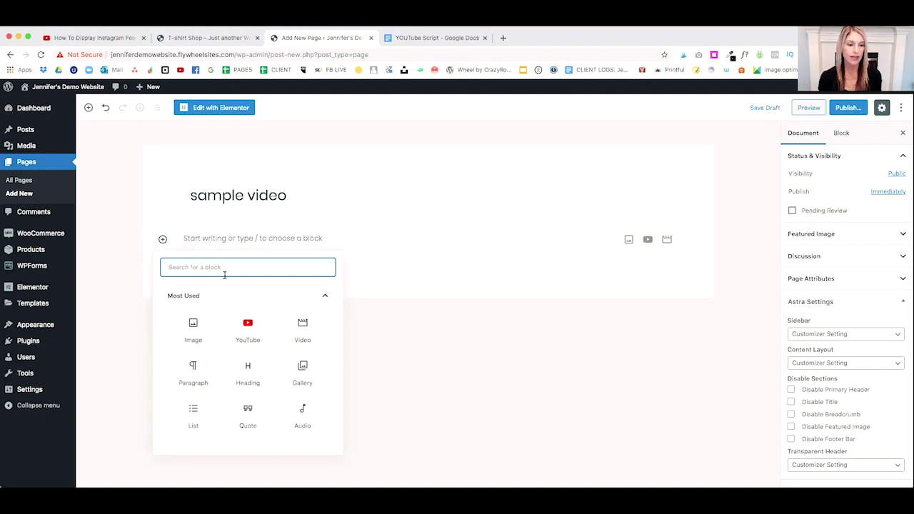
type("vido")
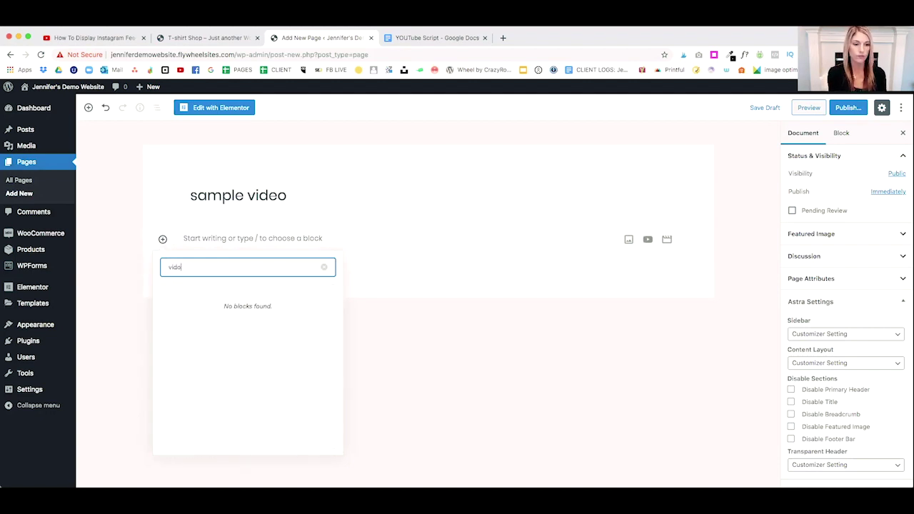
key("BackSpace")
type("eo")
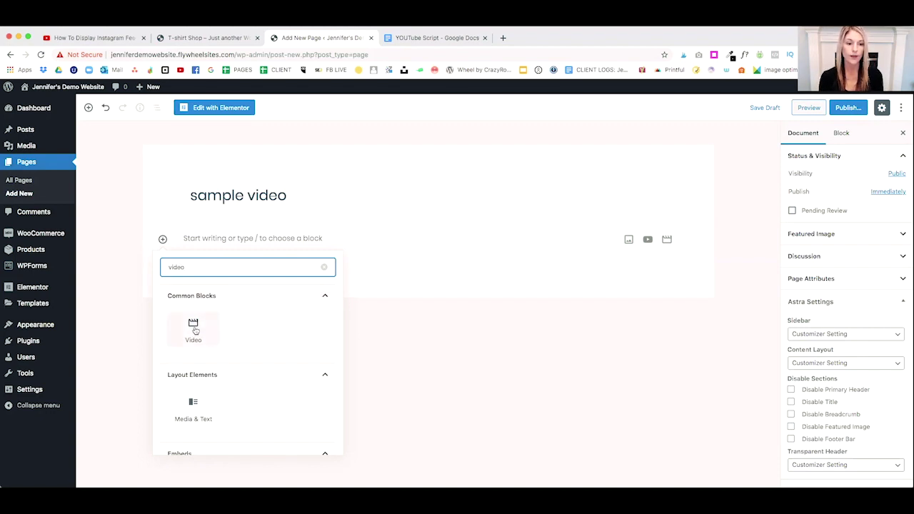
left_click(323, 267)
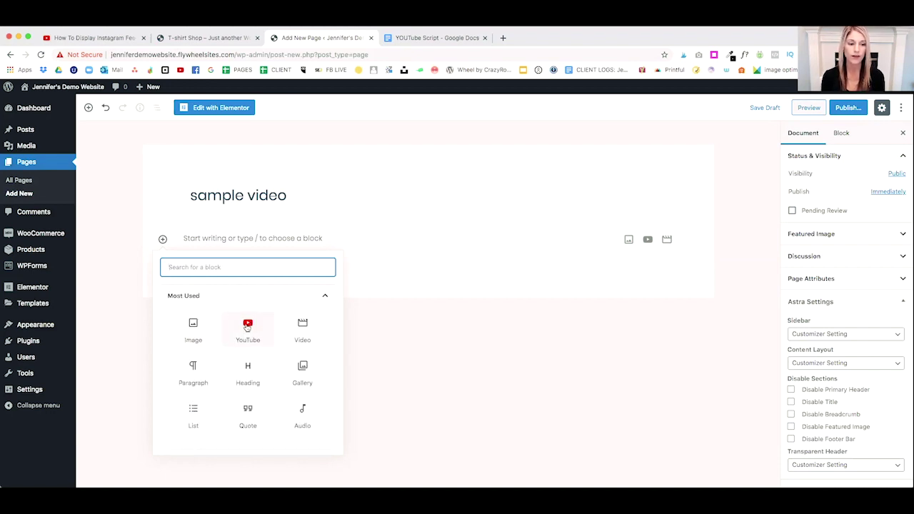
left_click(247, 325)
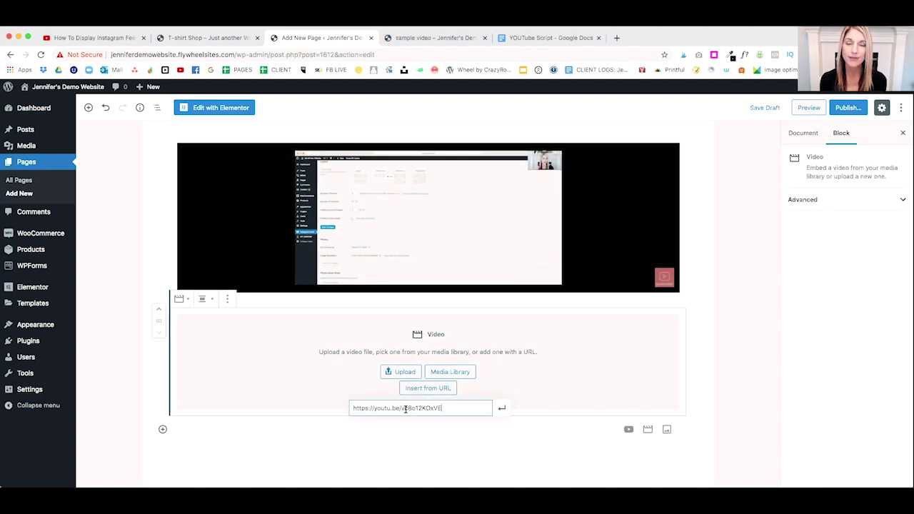
left_click(501, 408)
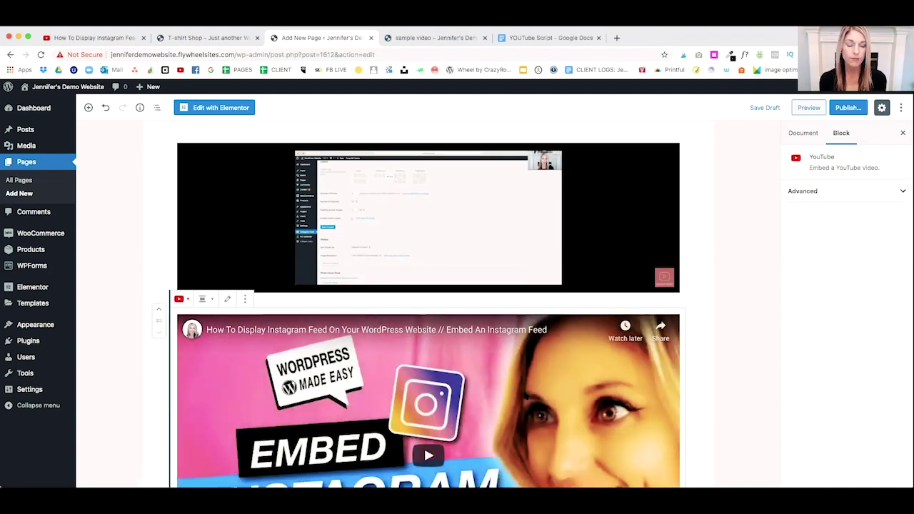
scroll(524, 395, "down", 3)
scroll(525, 395, "down", 3)
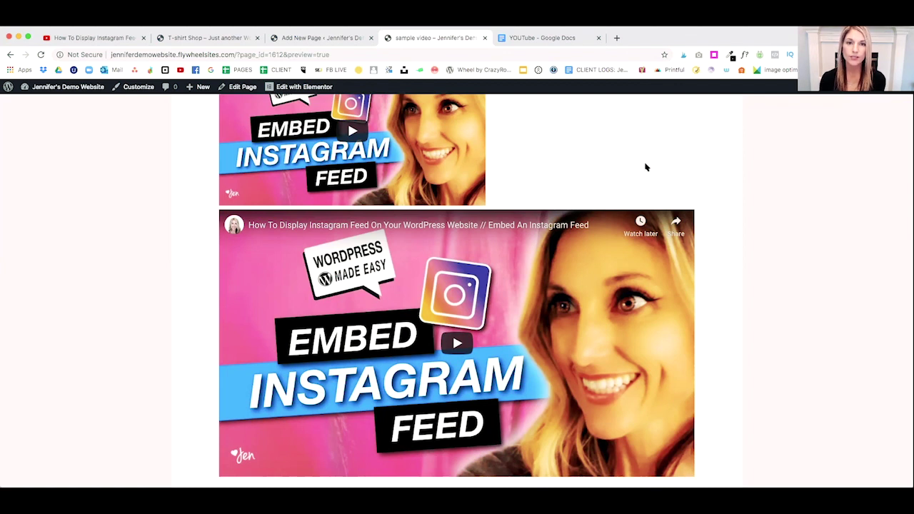
Start a new post and embed the pasted video link in a YouTube block.
mouse_move(200, 86)
left_click(193, 104)
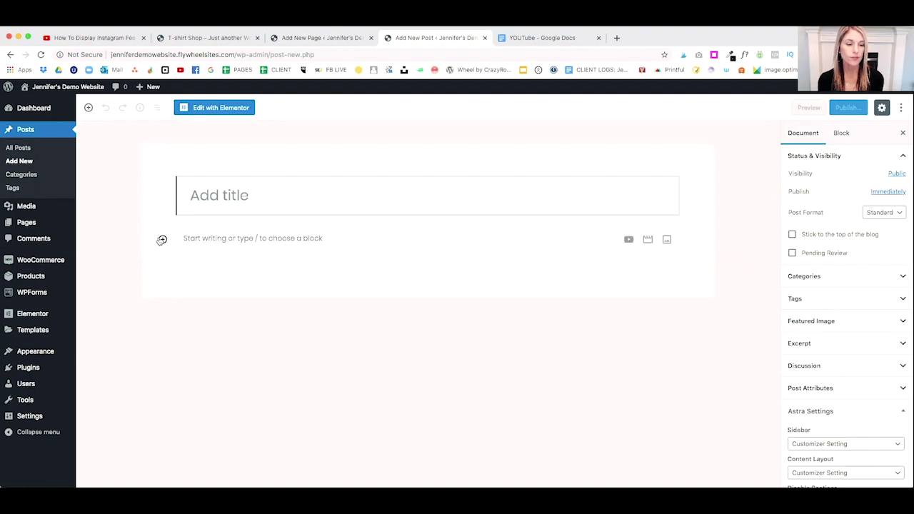
left_click(162, 239)
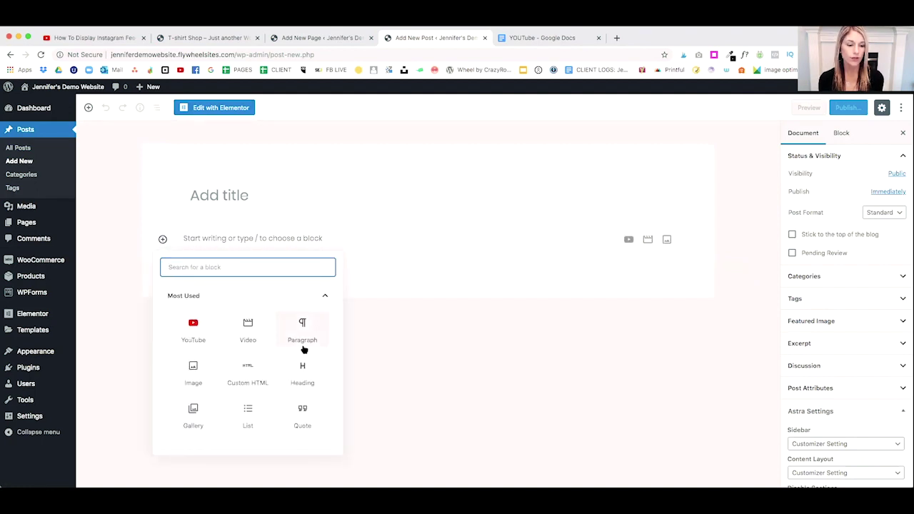
left_click(191, 326)
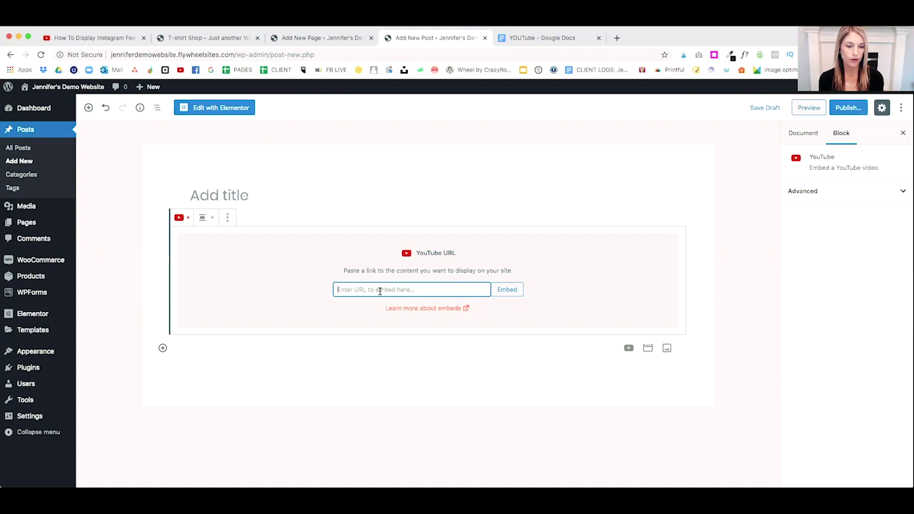
key("super+v")
left_click(507, 290)
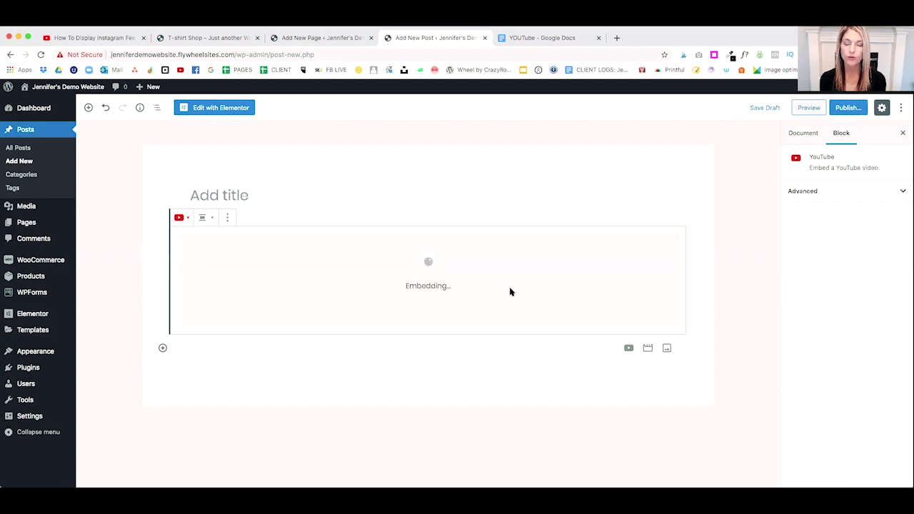
scroll(506, 287, "down", 3)
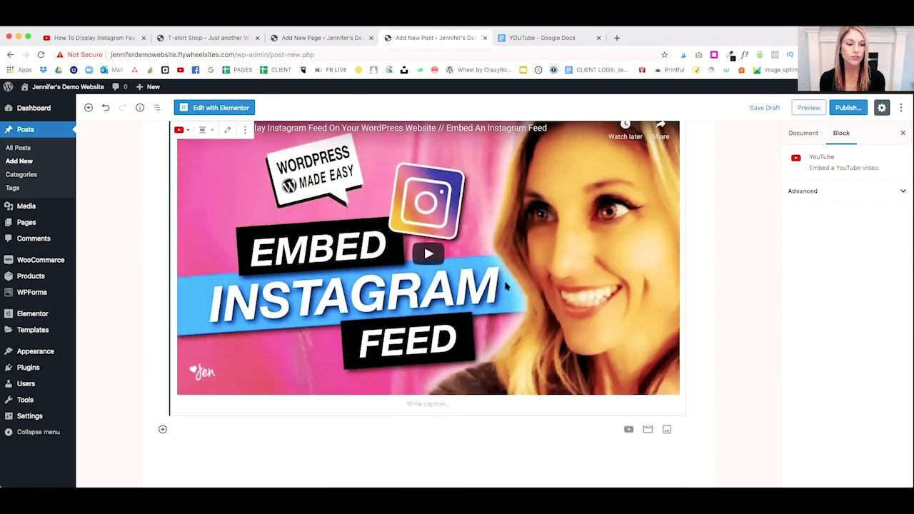
Add a Custom HTML block below the video holding YouTube's copied iframe embed code.
left_click(163, 429)
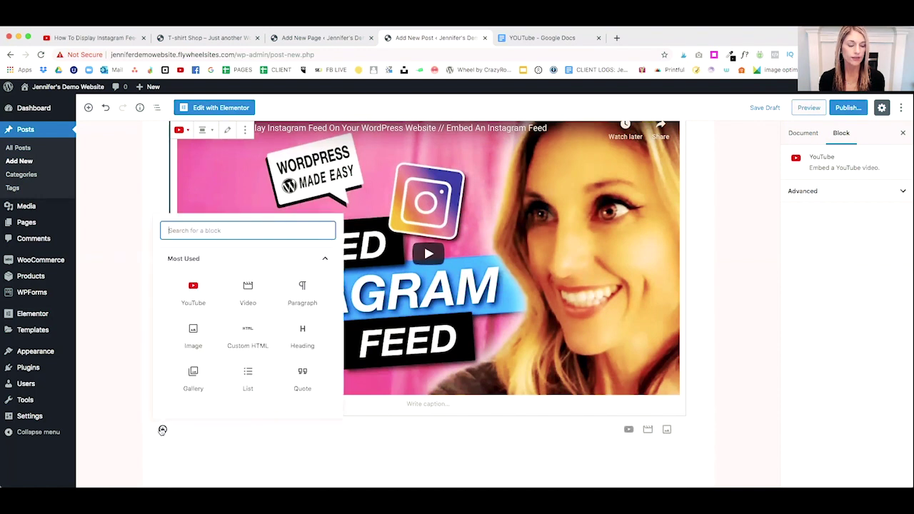
left_click(248, 341)
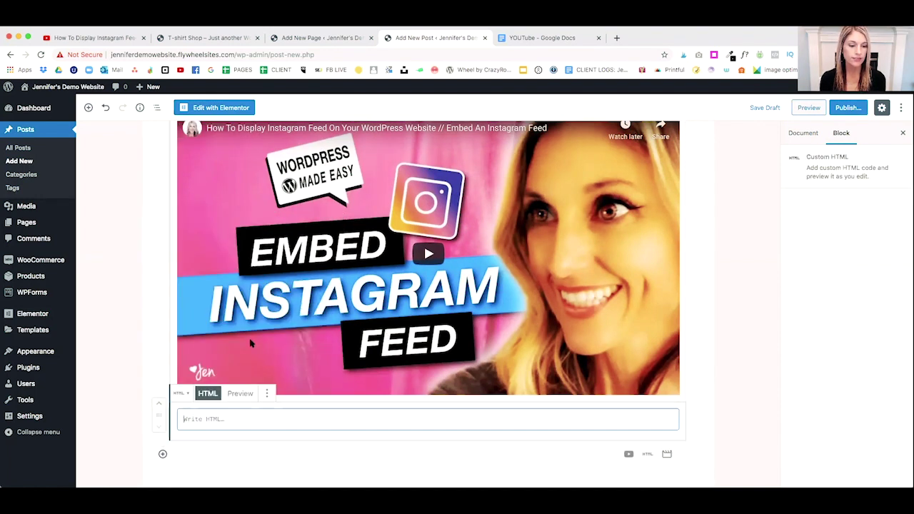
left_click(96, 38)
left_click(547, 327)
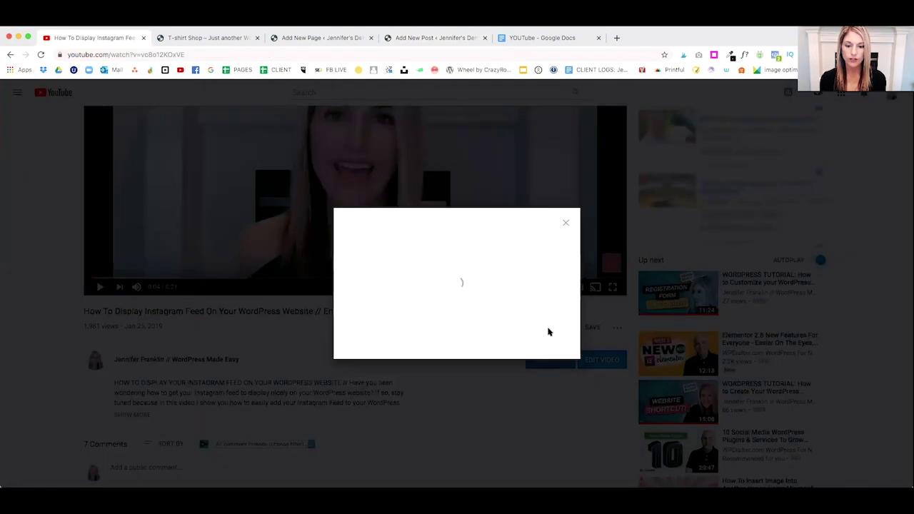
left_click(361, 248)
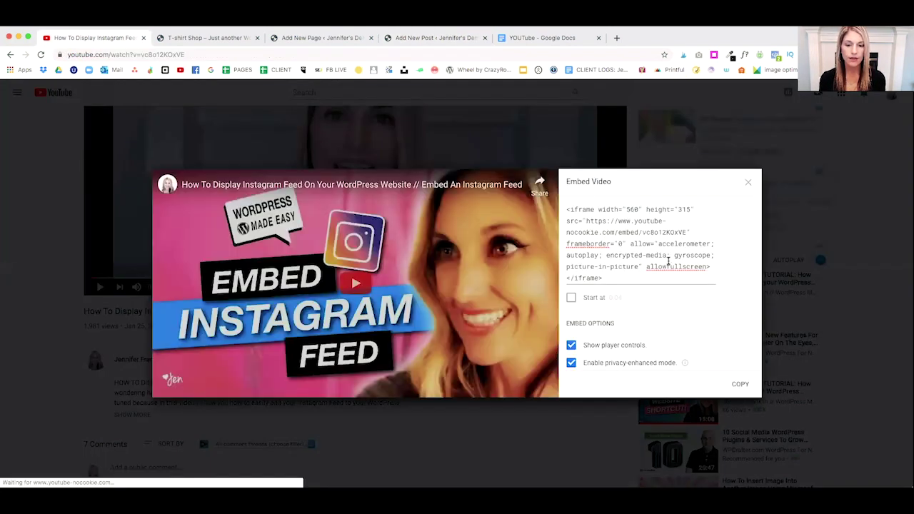
left_click(740, 385)
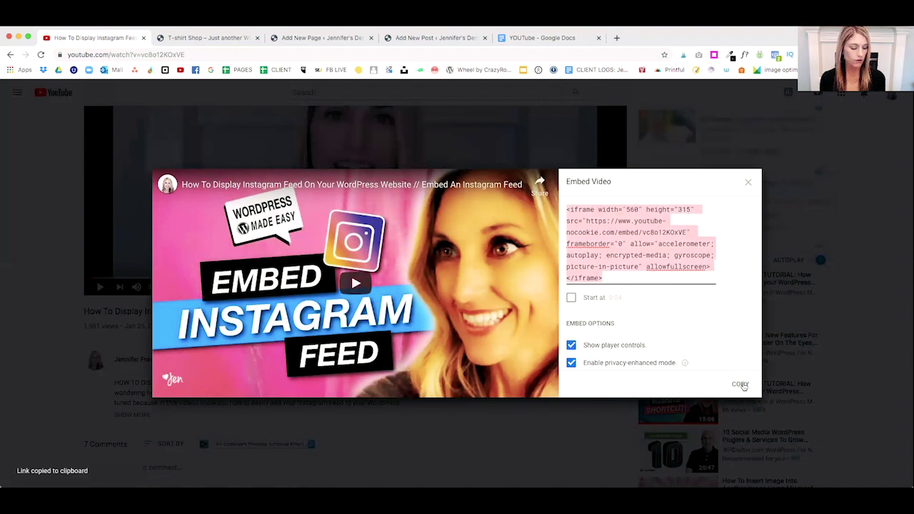
left_click(433, 37)
left_click(495, 394)
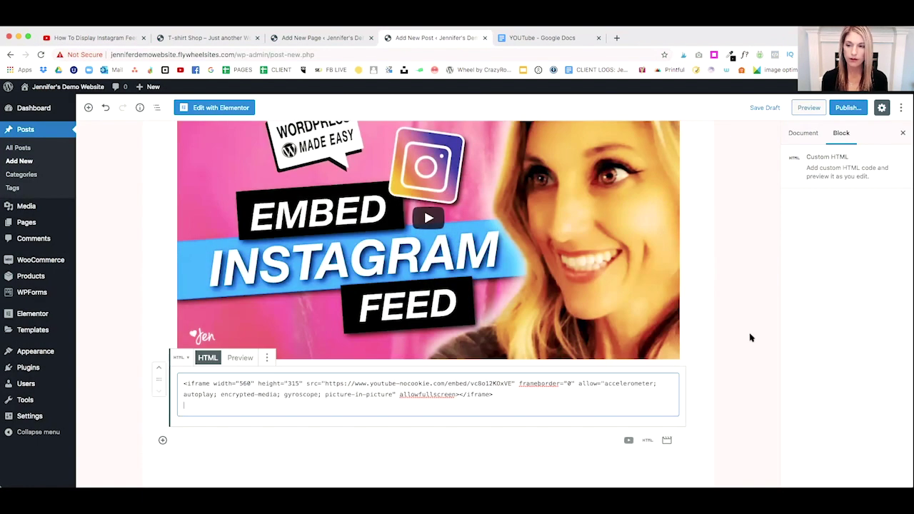
Preview the new post and scroll down to its embedded YouTube player.
left_click(807, 108)
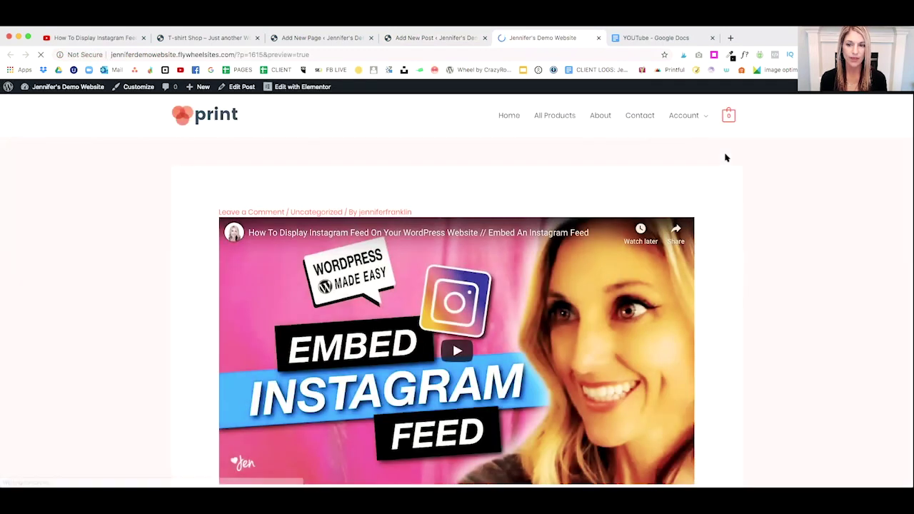
scroll(725, 157, "down", 2)
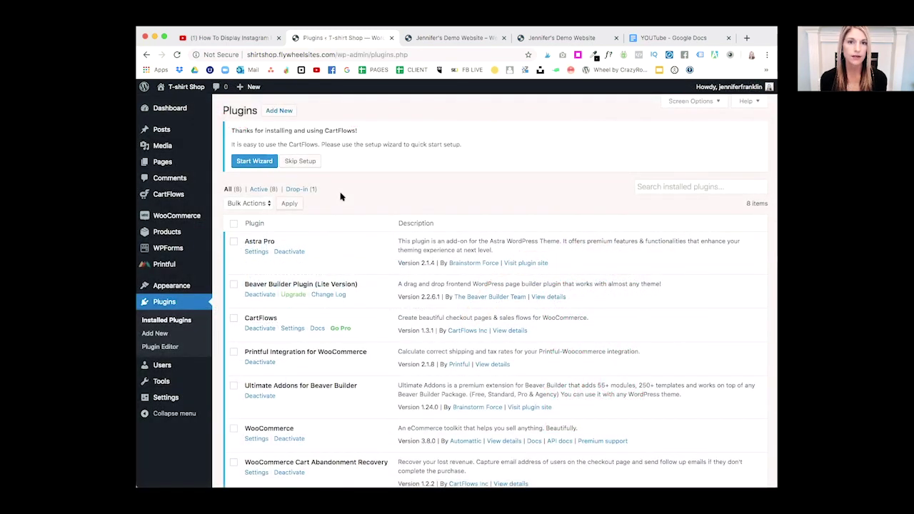
Scroll through the T-shirt Shop's installed plugins, including Beaver Builder.
scroll(340, 196, "down", 1)
scroll(340, 196, "down", 2)
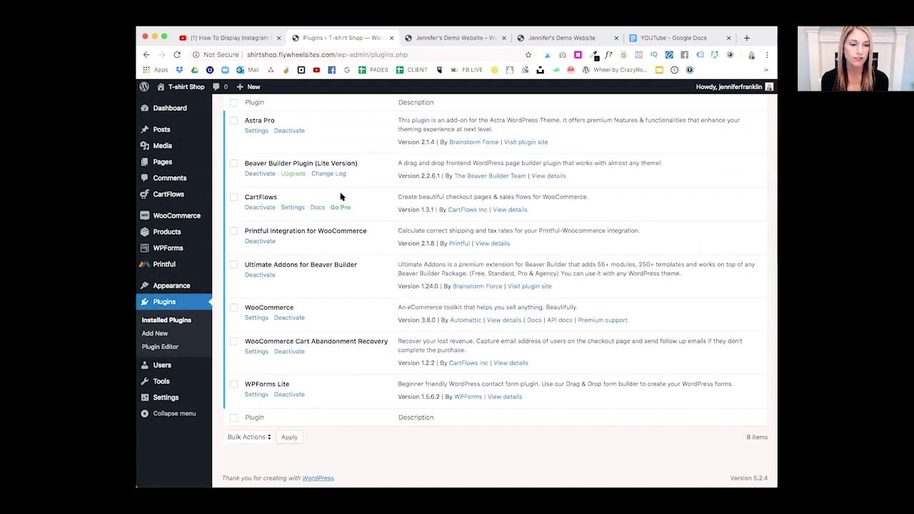
scroll(341, 196, "up", 1)
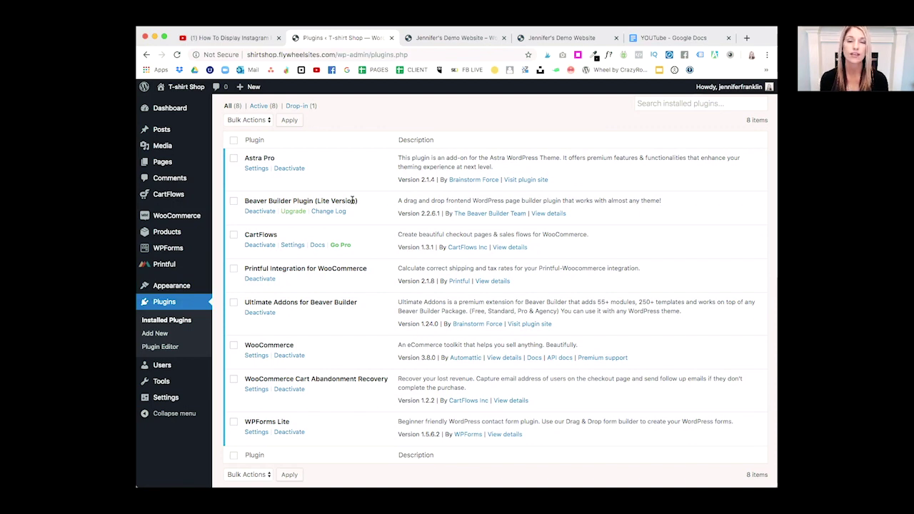
scroll(335, 243, "down", 2)
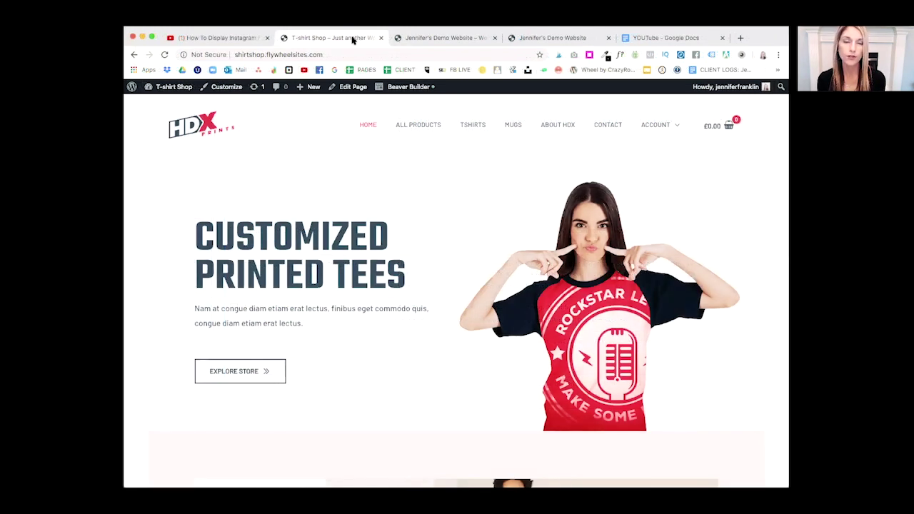
Create a new page titled 'sample video' and launch Beaver Builder on it.
mouse_move(304, 87)
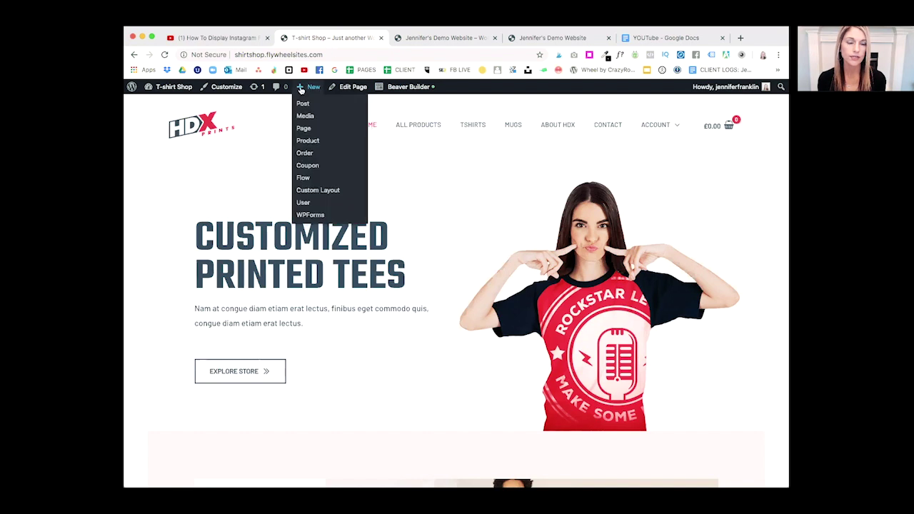
left_click(302, 129)
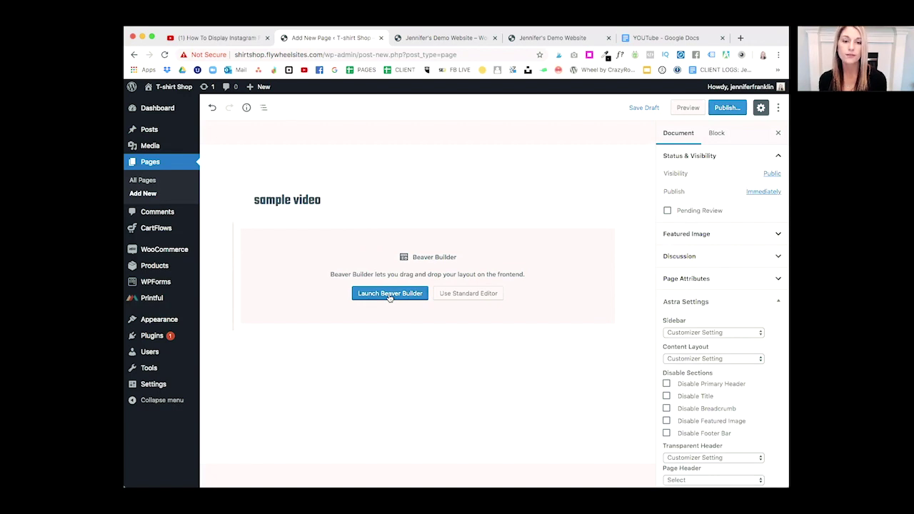
left_click(389, 297)
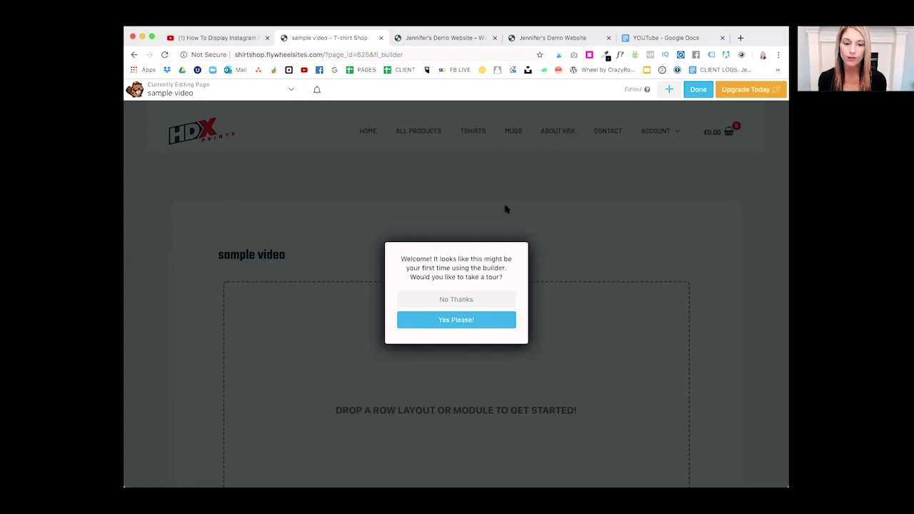
Skip the welcome tour, drop a Video module onto the page, and set Video Type to Embed.
left_click(457, 300)
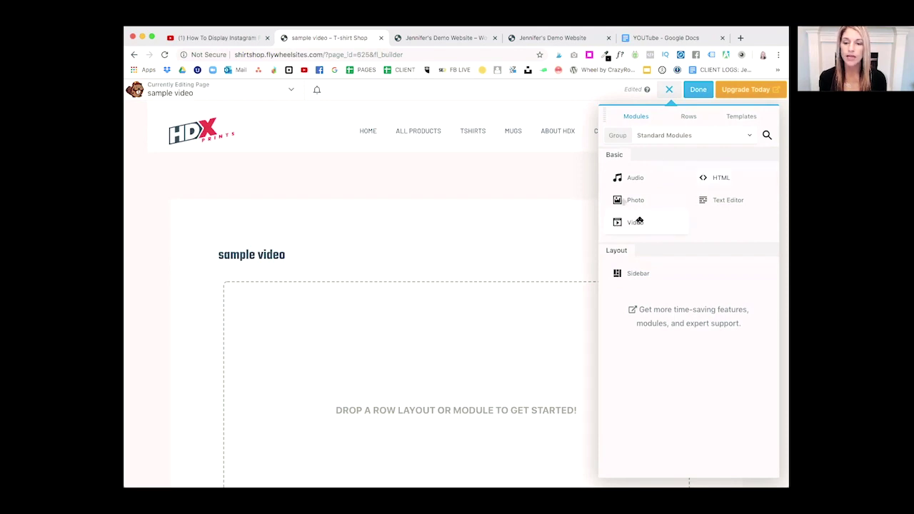
left_click_drag(638, 220, 482, 312)
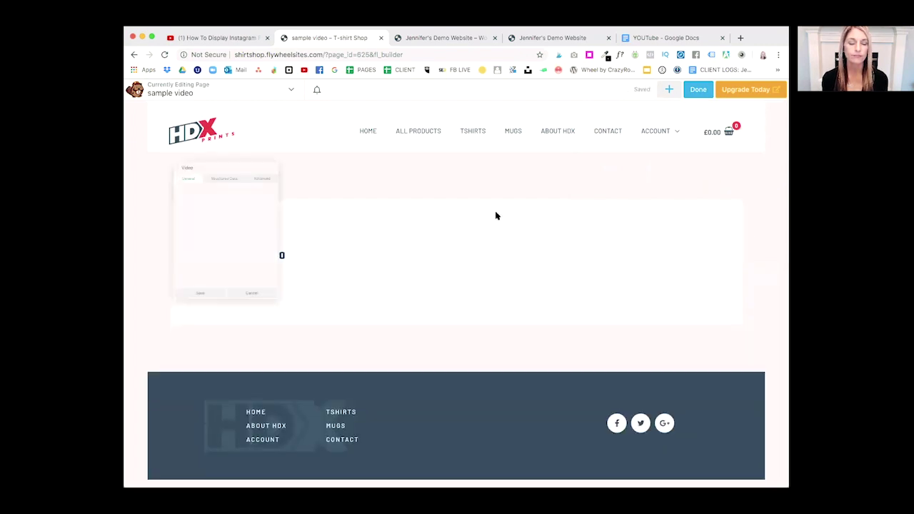
left_click(205, 177)
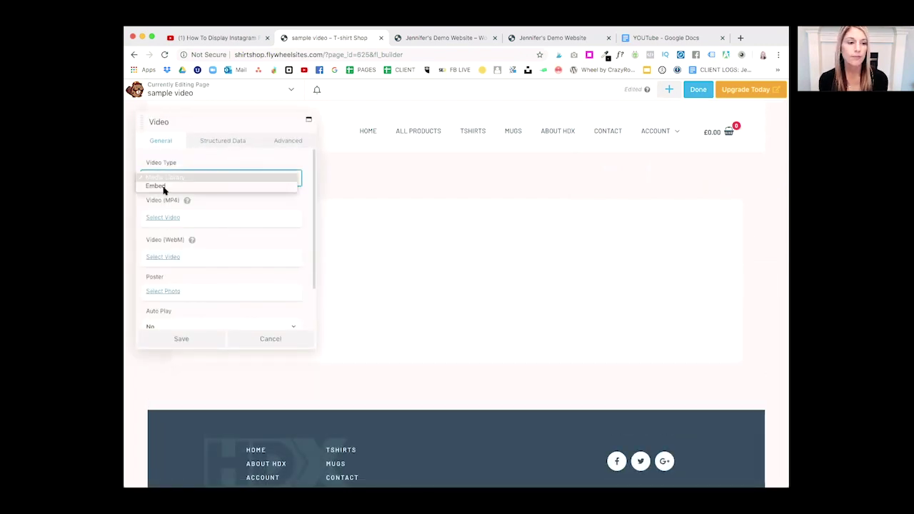
left_click(158, 188)
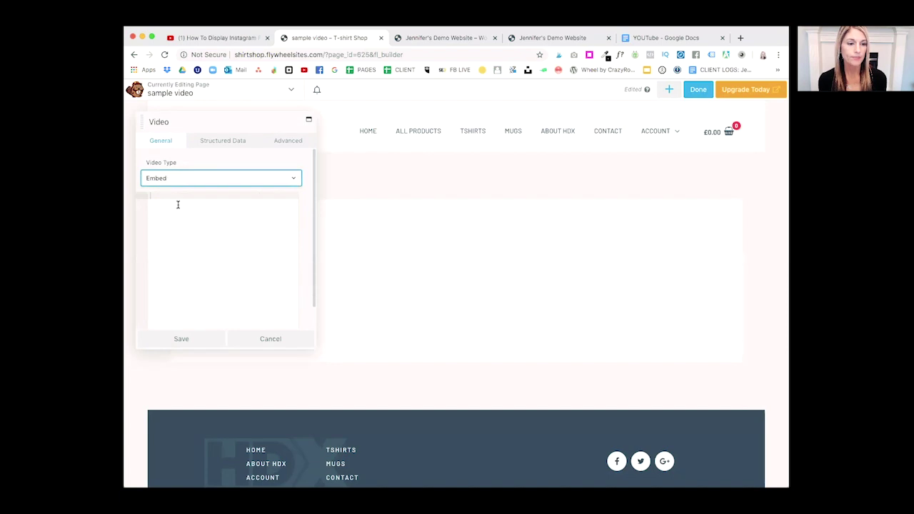
left_click(178, 205)
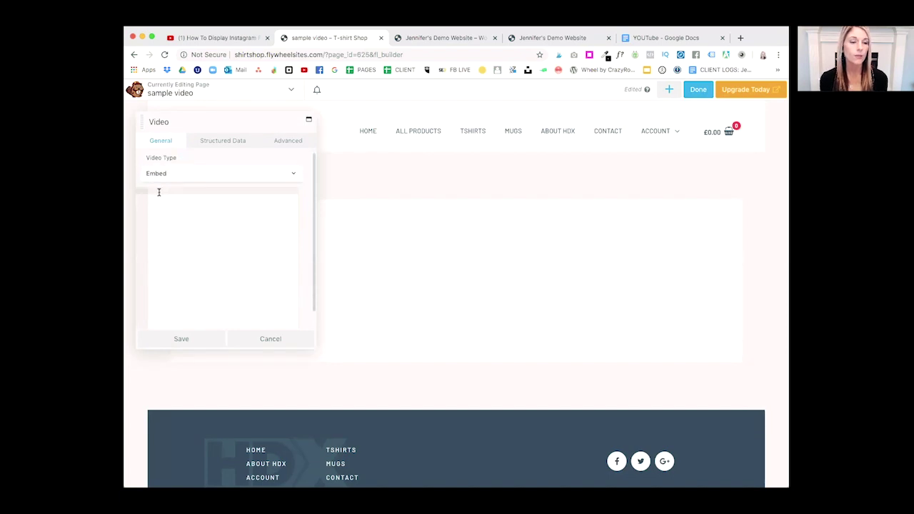
Copy the YouTube video's iframe code from Share > Embed and return to the builder tab.
left_click(208, 37)
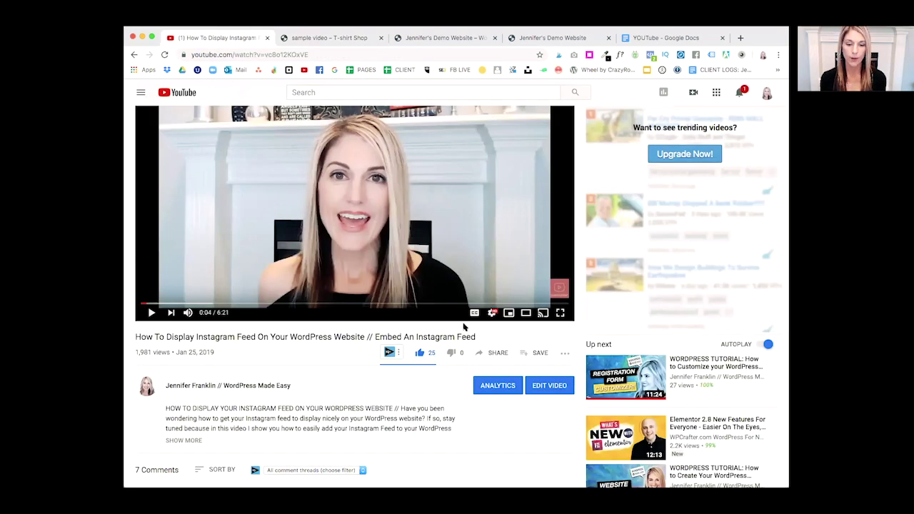
left_click(494, 353)
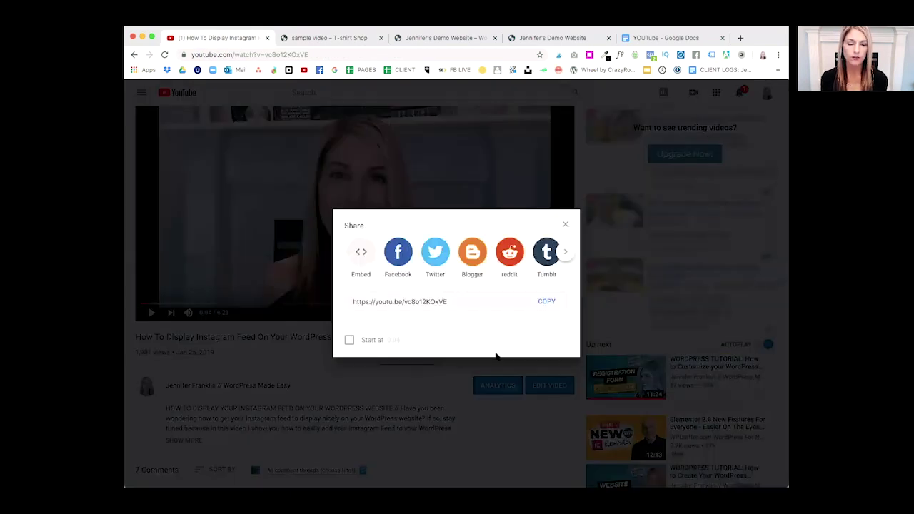
left_click(359, 252)
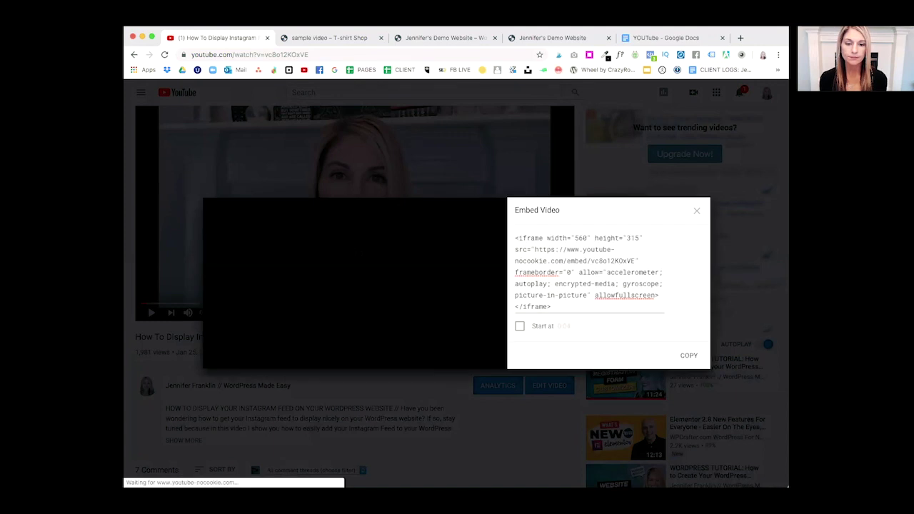
scroll(588, 293, "down", 5)
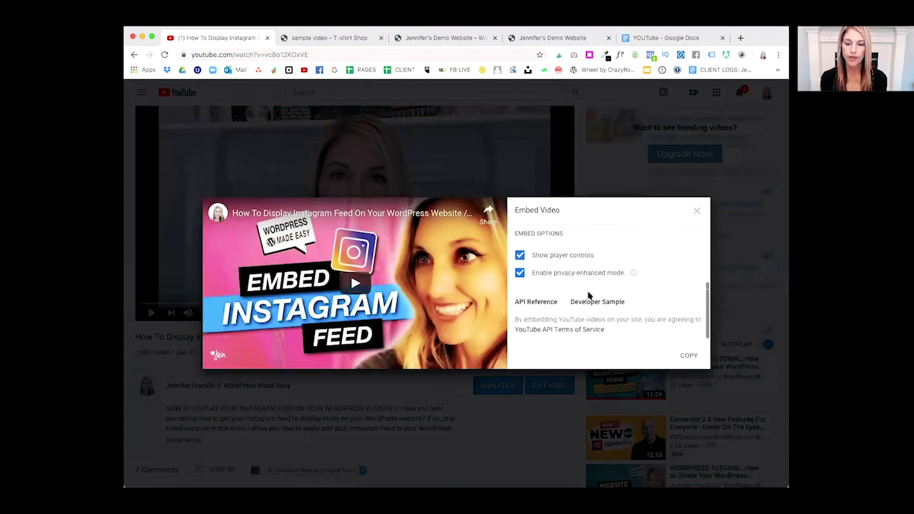
scroll(589, 295, "up", 6)
left_click(689, 355)
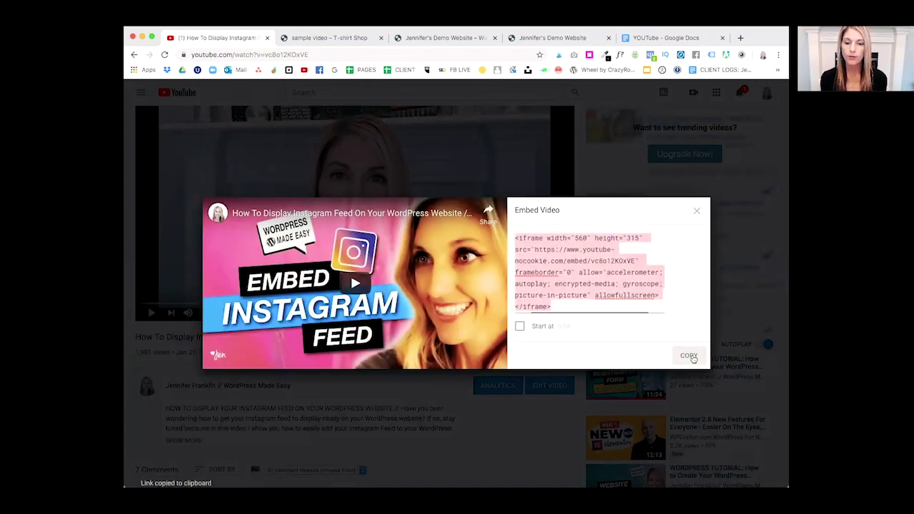
left_click(325, 38)
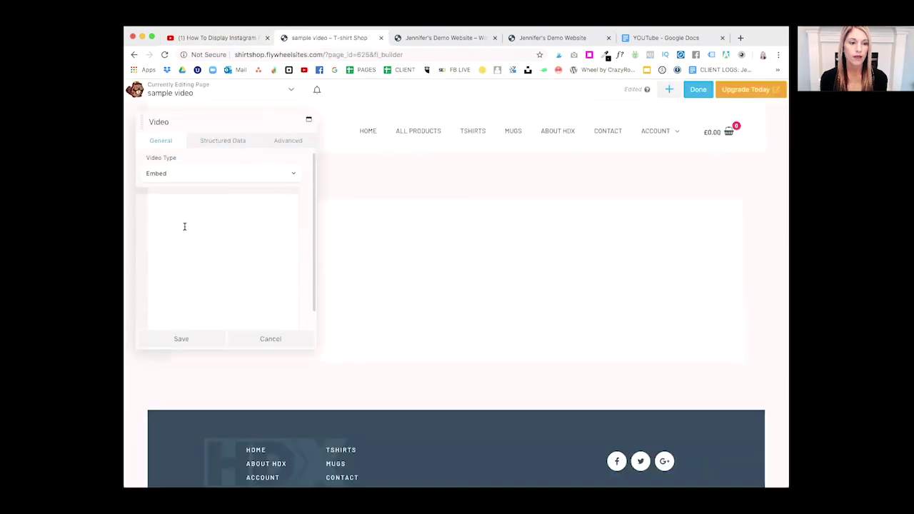
Paste the iframe code into the Video module's embed field, save the module, and publish the page.
left_click(170, 199)
key("ctrl+v")
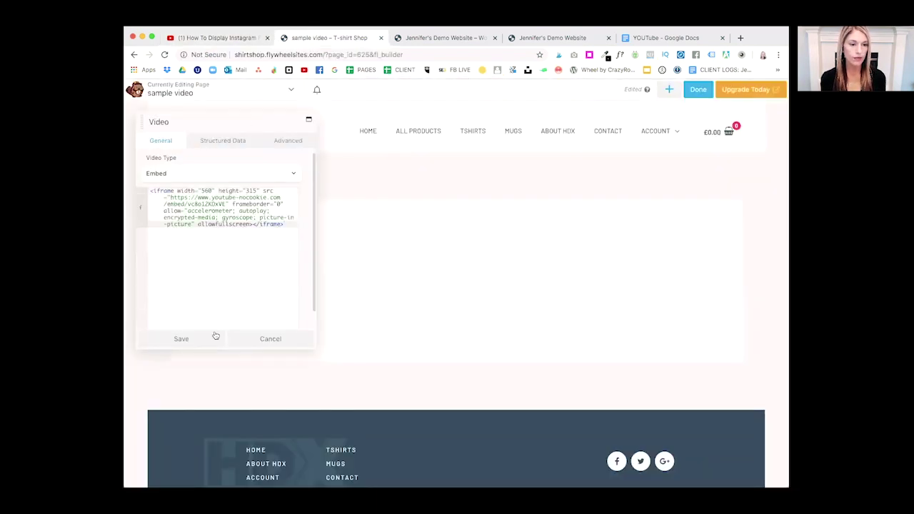
left_click(180, 339)
left_click(697, 91)
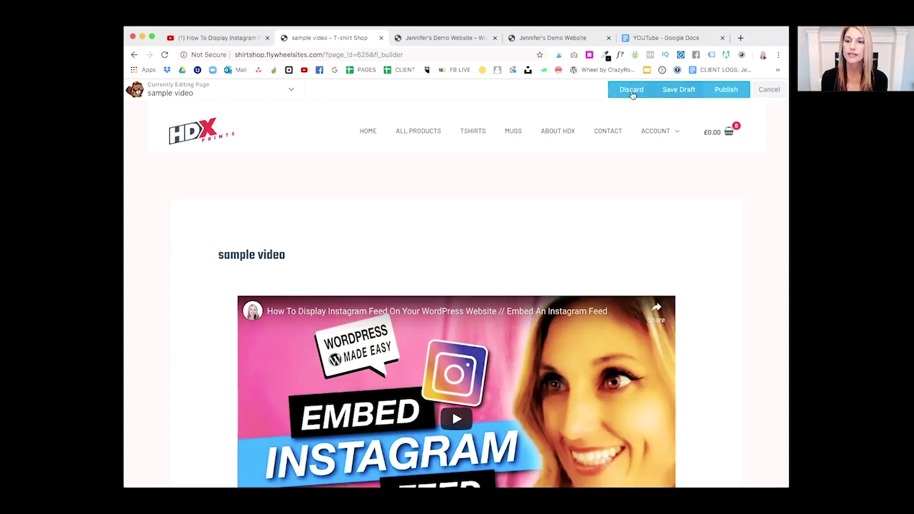
left_click(726, 92)
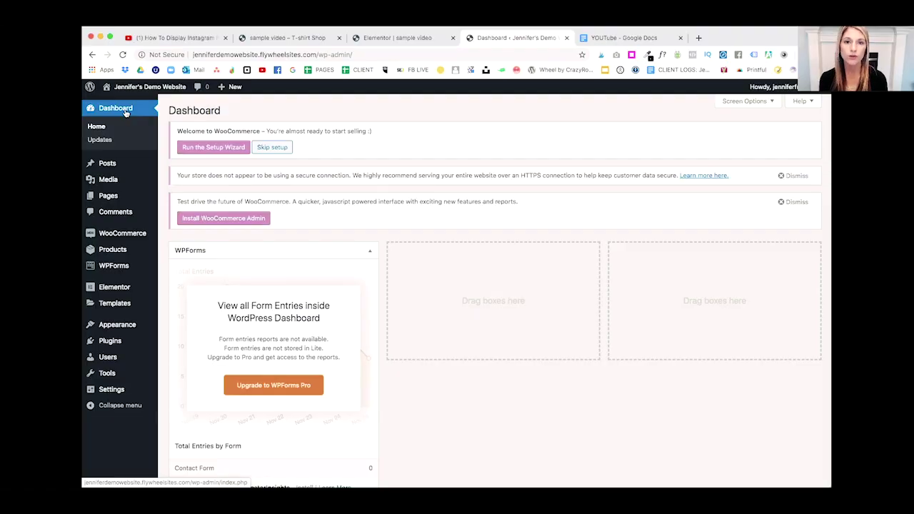
Start a new post titled 'sample video' from the admin bar's New menu.
left_click(114, 341)
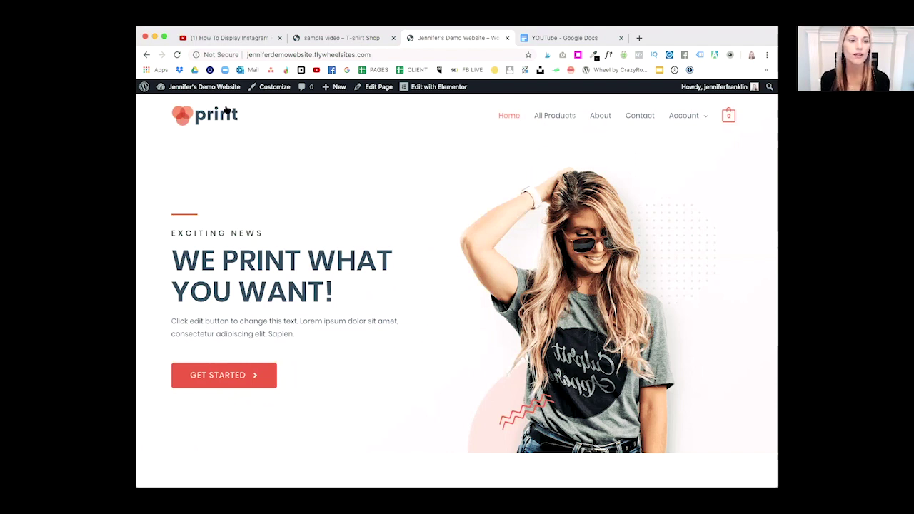
left_click(332, 116)
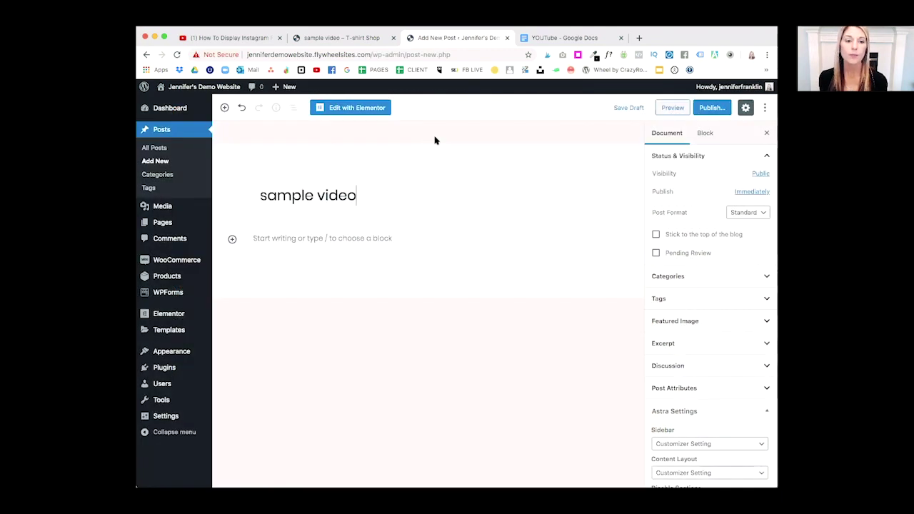
Open the post in Elementor with a Video widget, then copy the YouTube tutorial's URL.
left_click(351, 110)
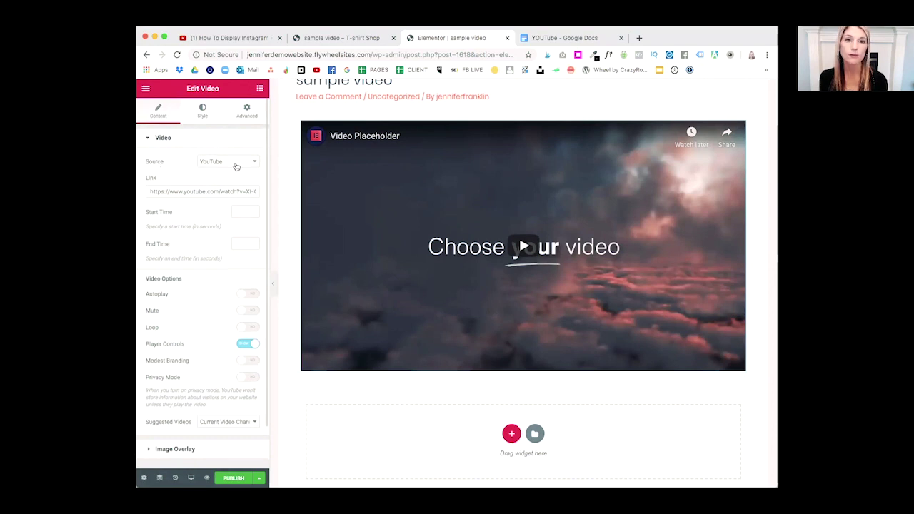
scroll(236, 166, "down", 1)
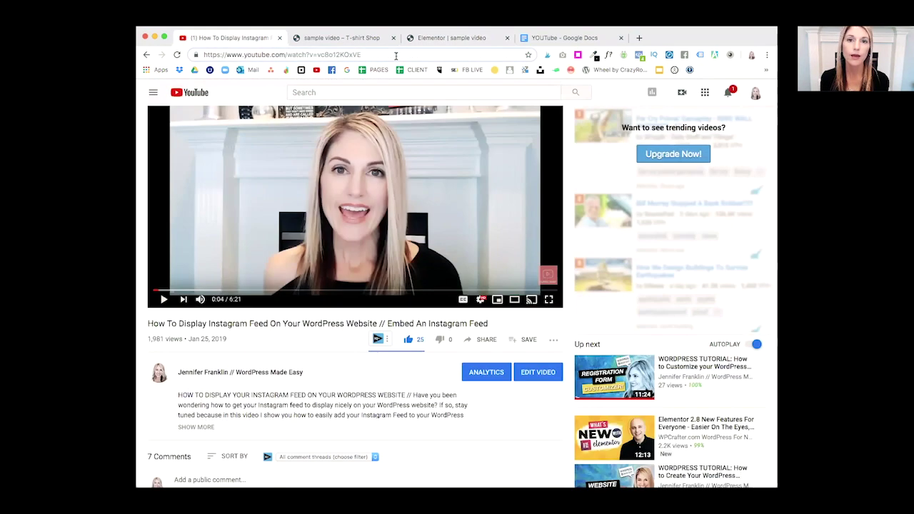
left_click(396, 55)
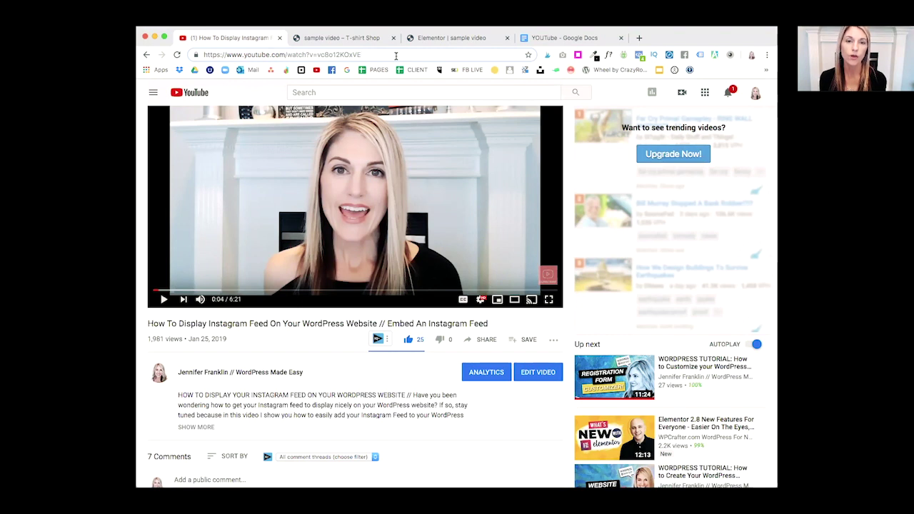
left_click_drag(360, 54, 212, 50)
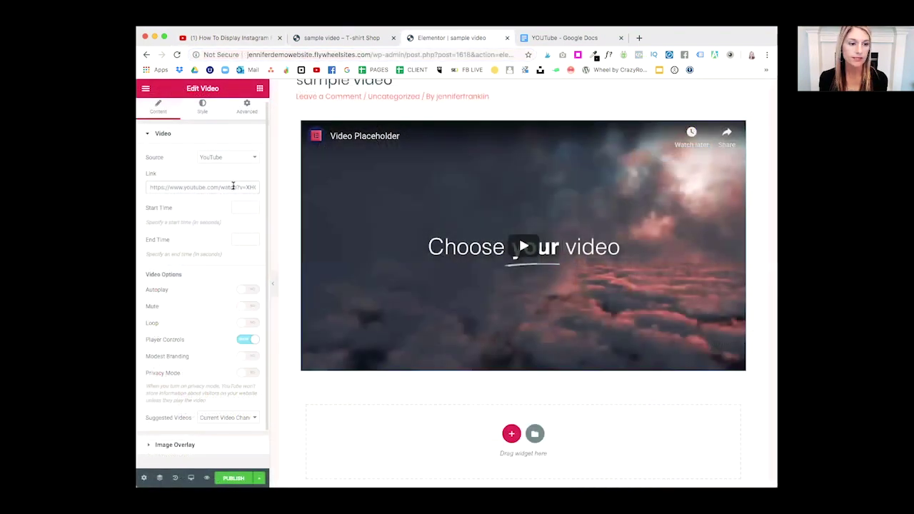
Replace the Video widget's placeholder link with the copied Instagram-feed tutorial URL.
left_click_drag(148, 186, 273, 184)
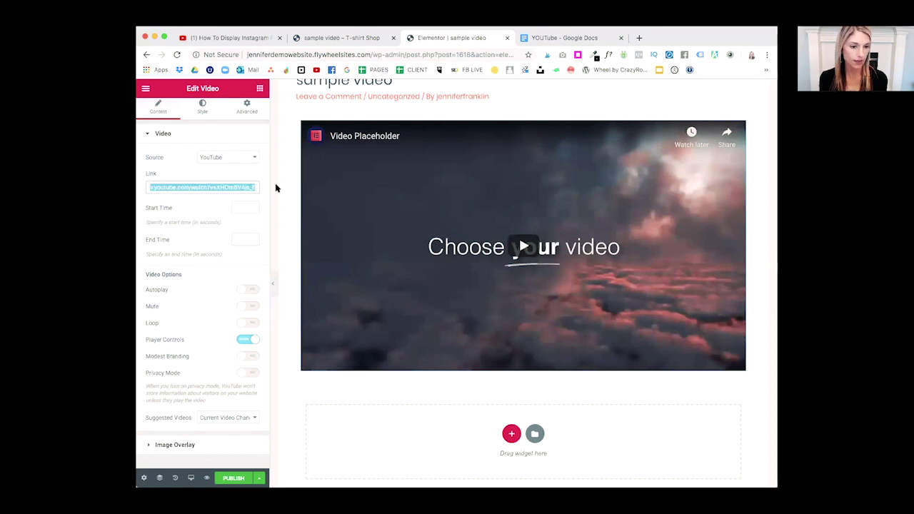
key("super+v")
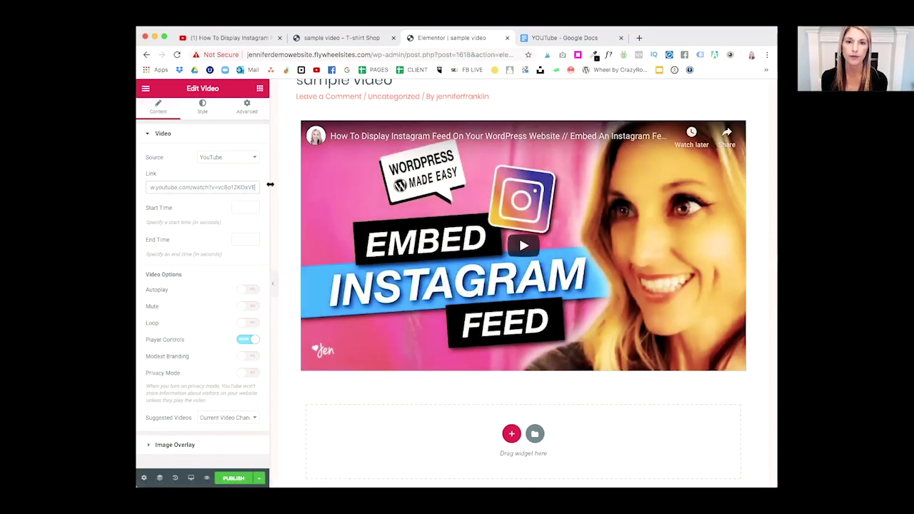
scroll(238, 207, "down", 1)
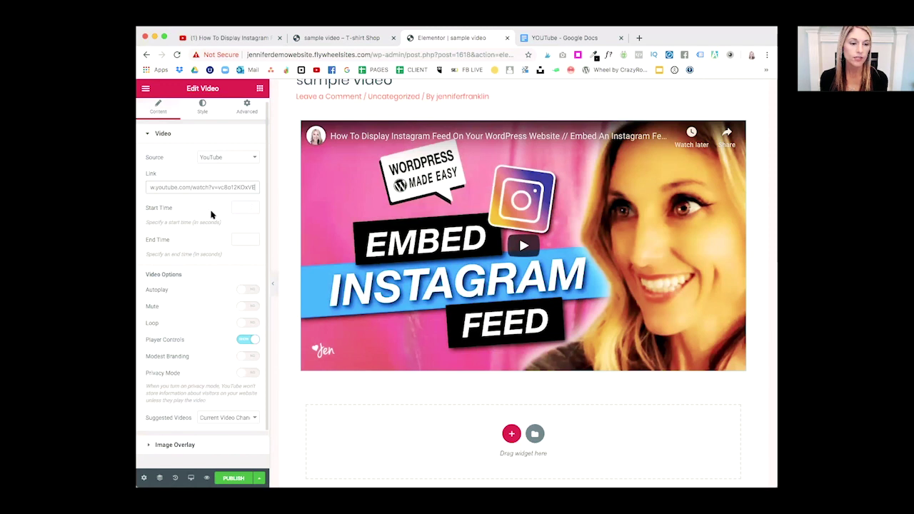
scroll(211, 215, "down", 3)
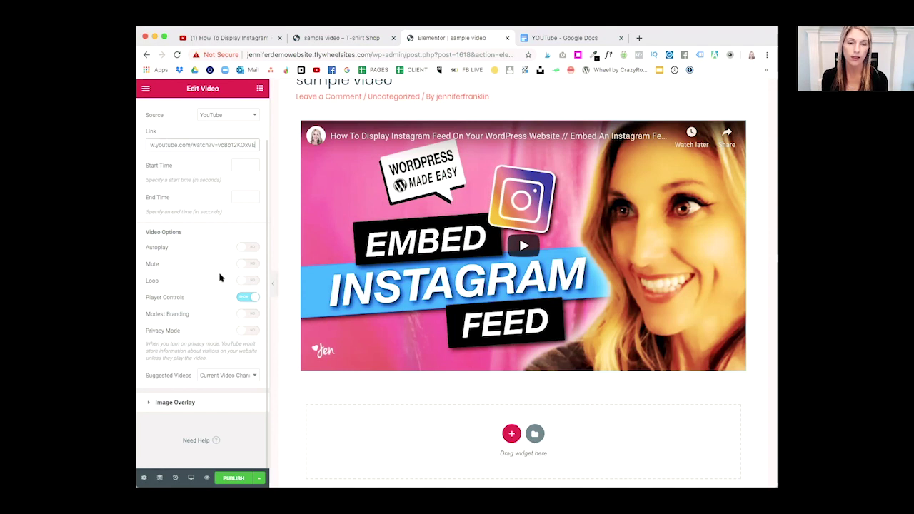
scroll(214, 271, "up", 3)
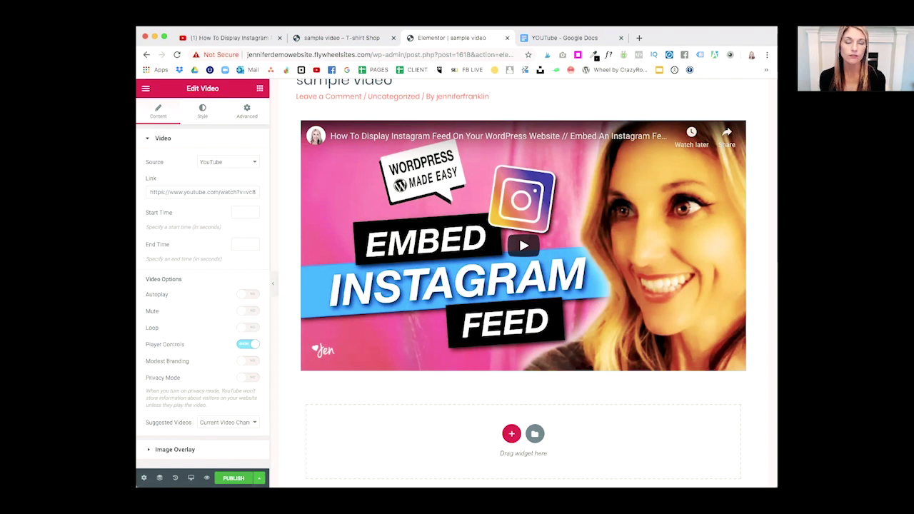
Publish the post, view it live, and narrow the browser window to check the mobile layout.
left_click(234, 478)
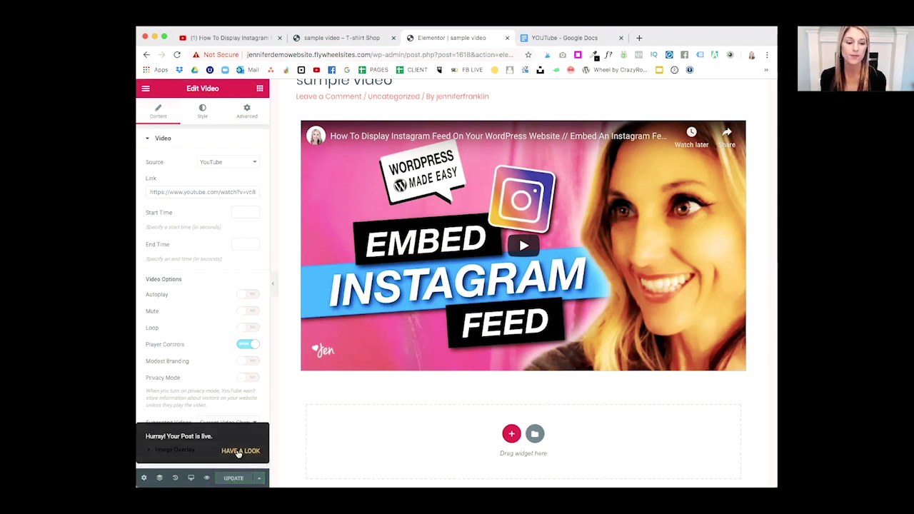
left_click(238, 452)
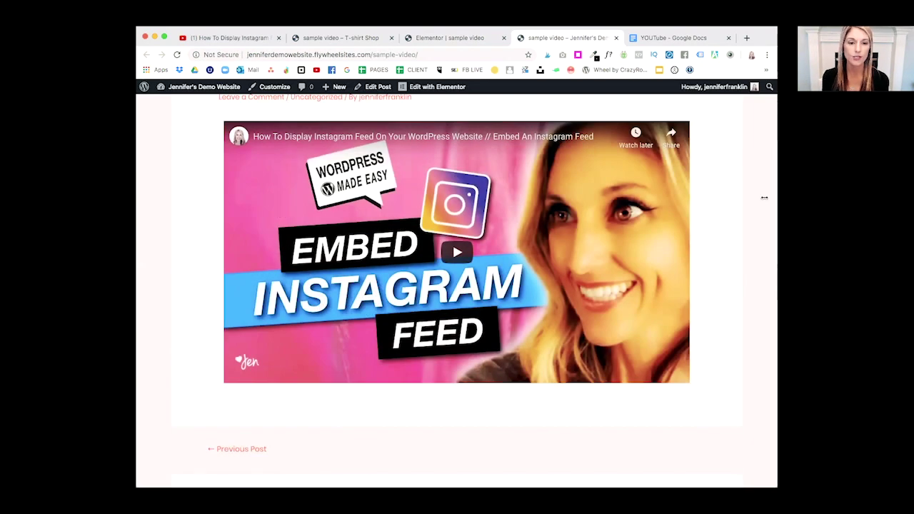
left_click_drag(764, 198, 576, 243)
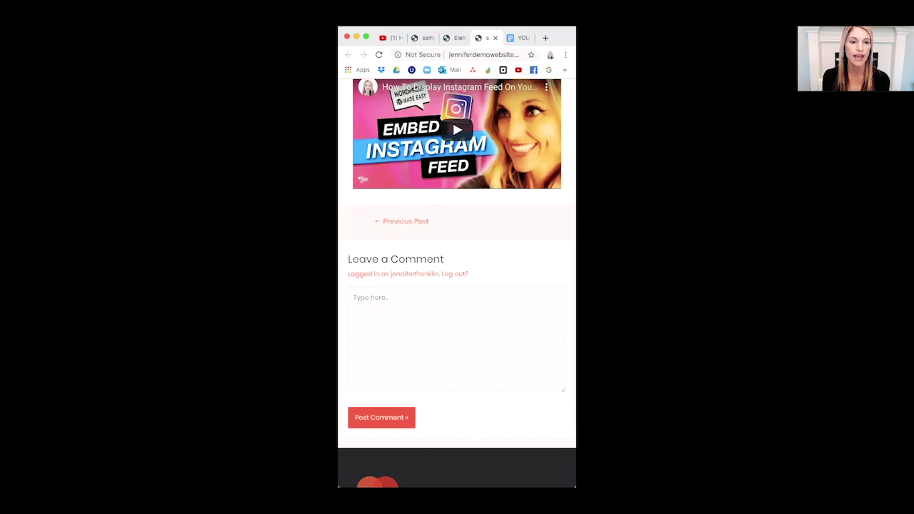